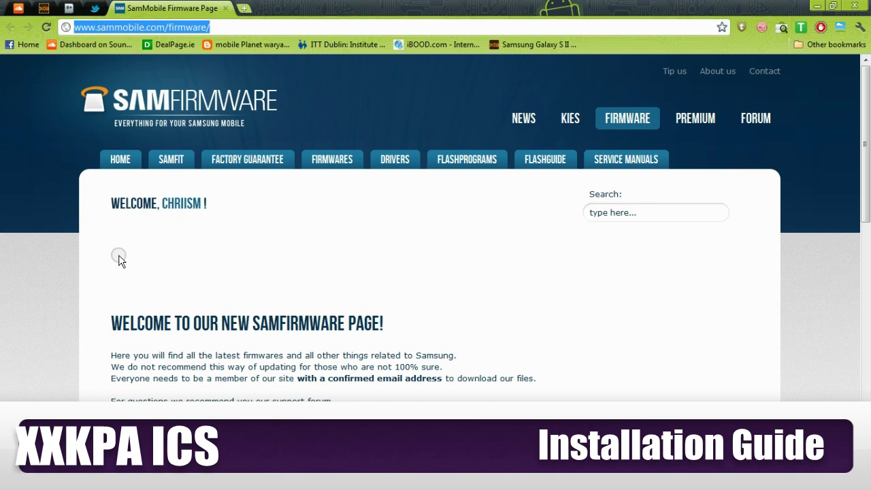
Download the firmware archive I9100XXKPA_I9100OXAKPA_OXA.rar from its Hotfile page.
{"action": "scroll", "coordinate": [421, 208], "scroll_direction": "down", "scroll_amount": 8}
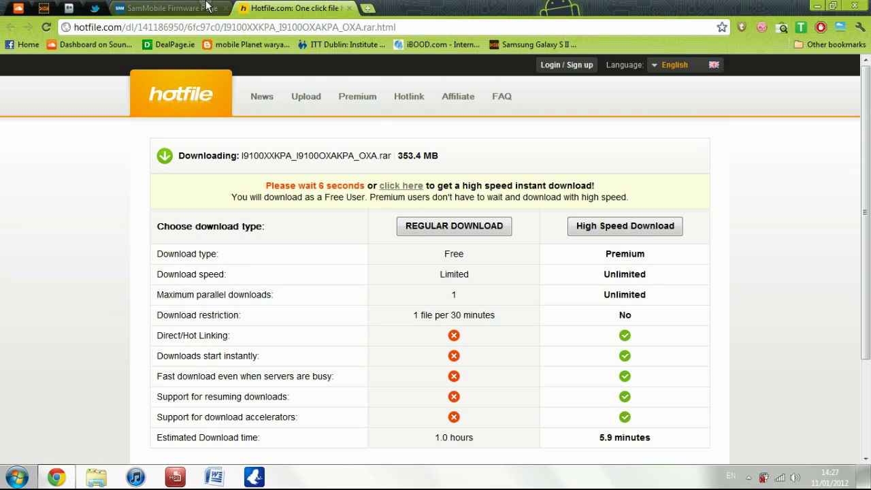
{"action": "left_click_drag", "start_coordinate": [396, 156], "coordinate": [454, 167]}
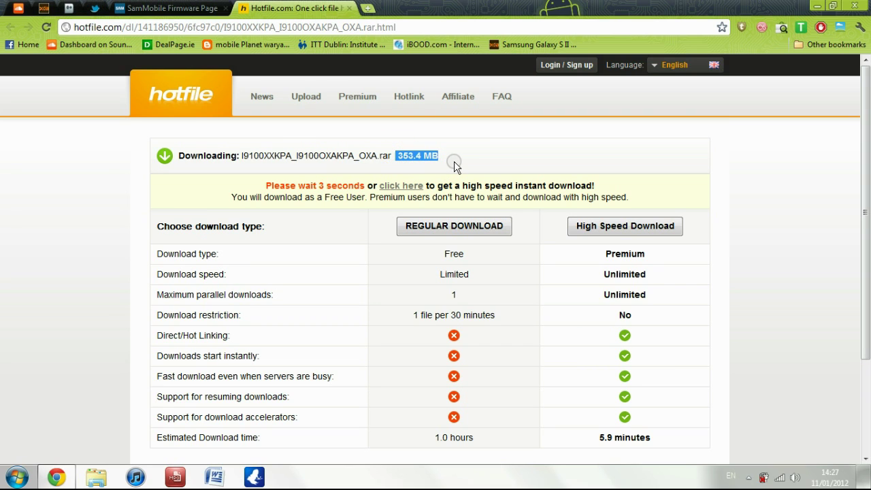
{"action": "left_click", "coordinate": [397, 165]}
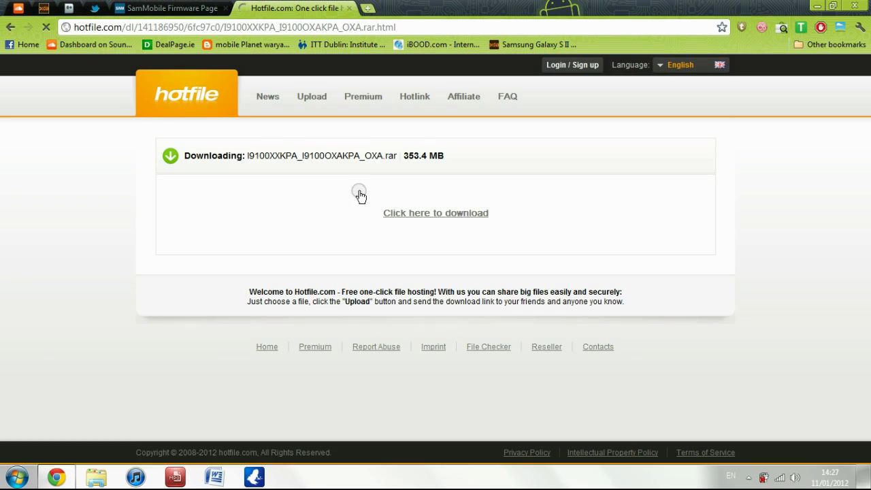
{"action": "left_click", "coordinate": [436, 213]}
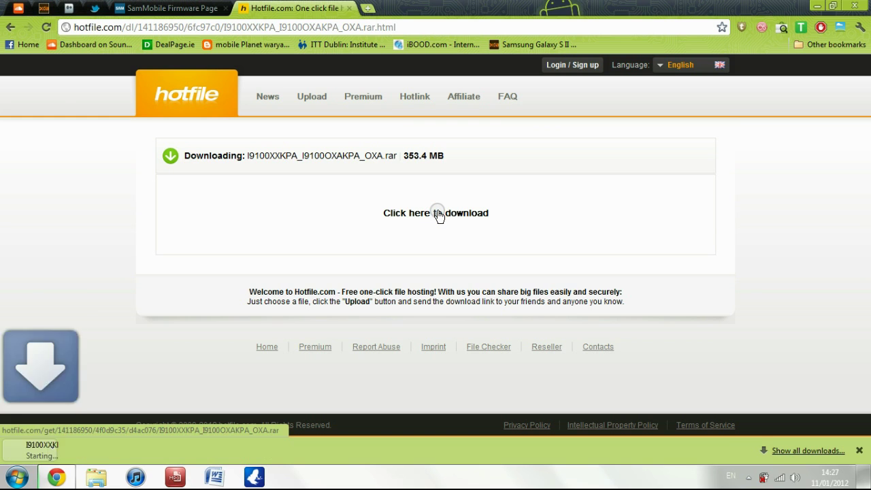
Open the Galaxy S II General forum on xda-developers and go from there to the forum index.
{"action": "left_click", "coordinate": [348, 28]}
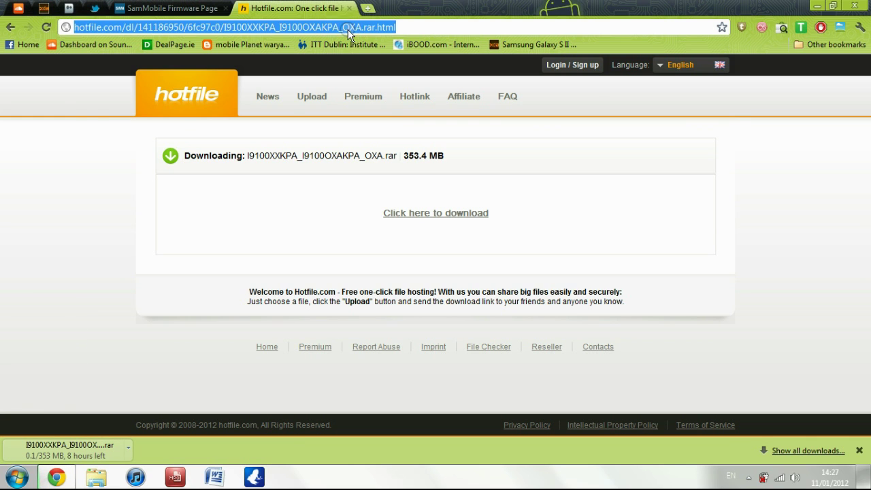
{"action": "type", "text": "xda de"}
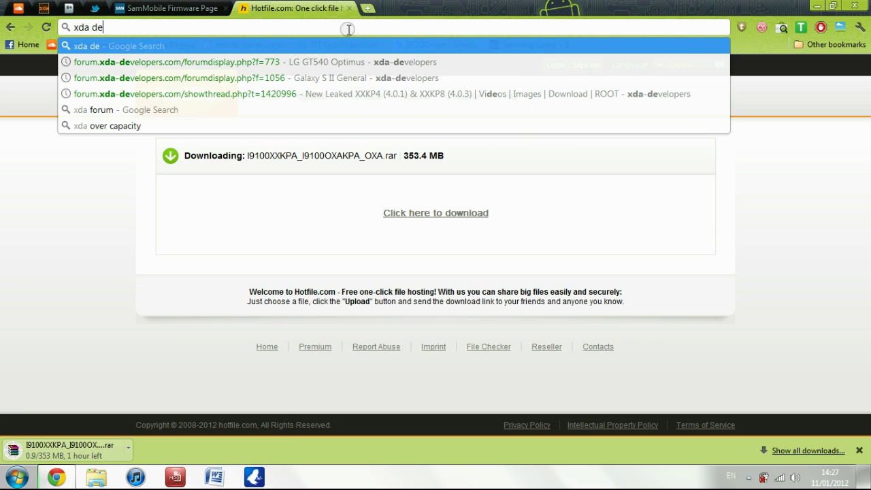
{"action": "left_click", "coordinate": [350, 77]}
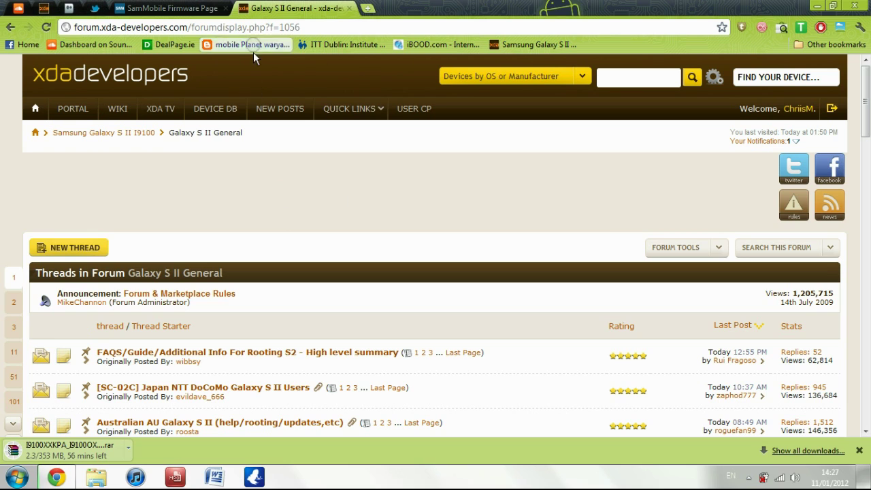
{"action": "left_click", "coordinate": [42, 109]}
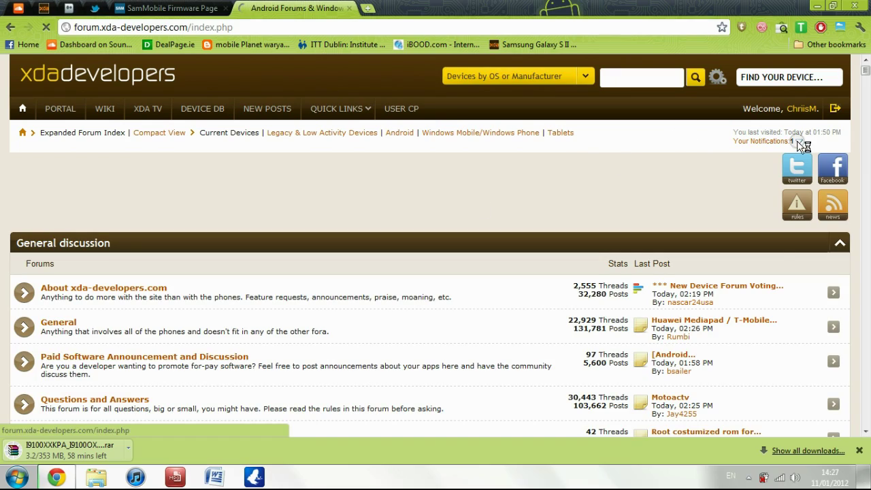
Find the Samsung Galaxy S II I9100 section in the forum index and open the [New Firmware][Android 4.0.3] I9100XXKPA thread in a new tab.
{"action": "scroll", "coordinate": [281, 252], "scroll_direction": "down", "scroll_amount": 1}
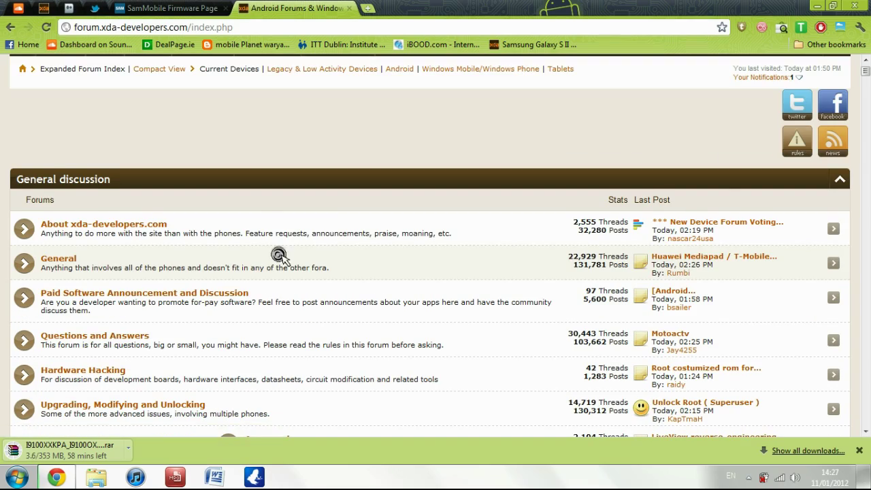
{"action": "scroll", "coordinate": [280, 257], "scroll_direction": "down", "scroll_amount": 20}
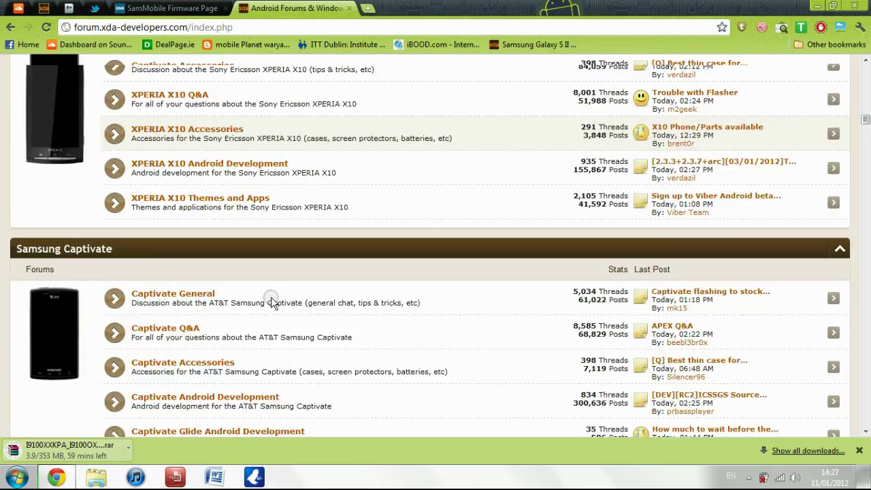
{"action": "scroll", "coordinate": [272, 302], "scroll_direction": "down", "scroll_amount": 20}
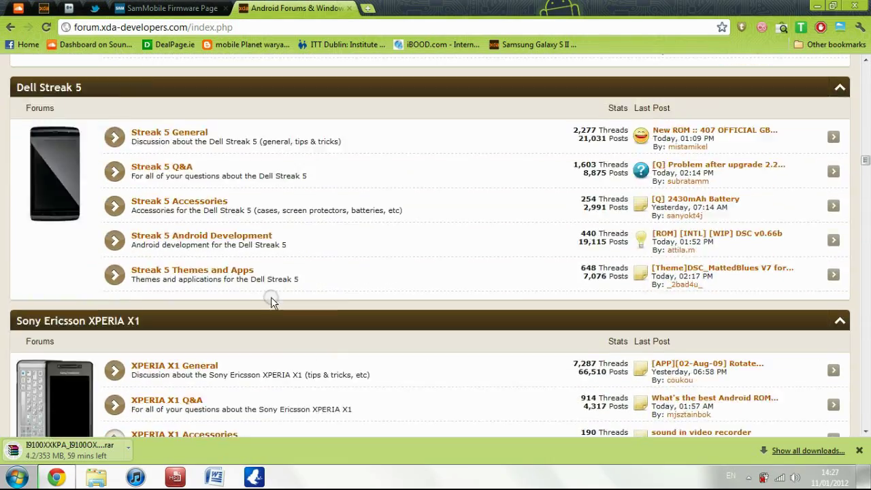
{"action": "scroll", "coordinate": [270, 302], "scroll_direction": "down", "scroll_amount": 20}
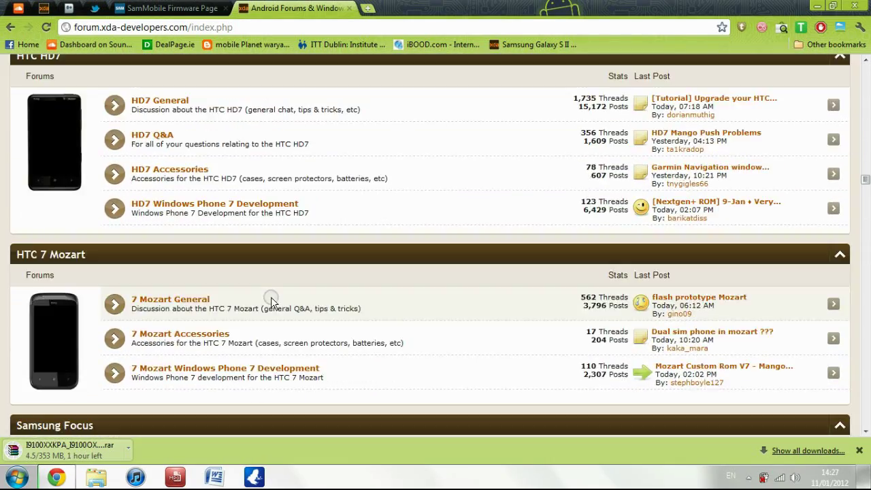
{"action": "scroll", "coordinate": [271, 302], "scroll_direction": "down", "scroll_amount": 15}
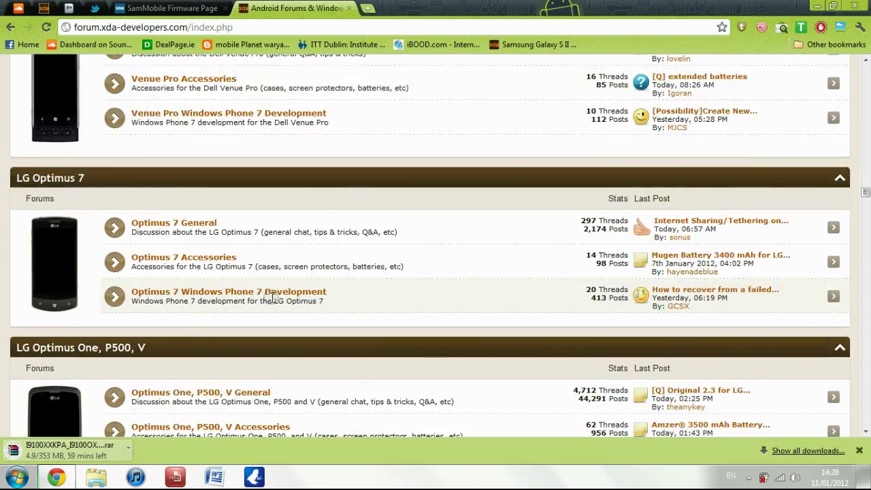
{"action": "scroll", "coordinate": [272, 299], "scroll_direction": "down", "scroll_amount": 12}
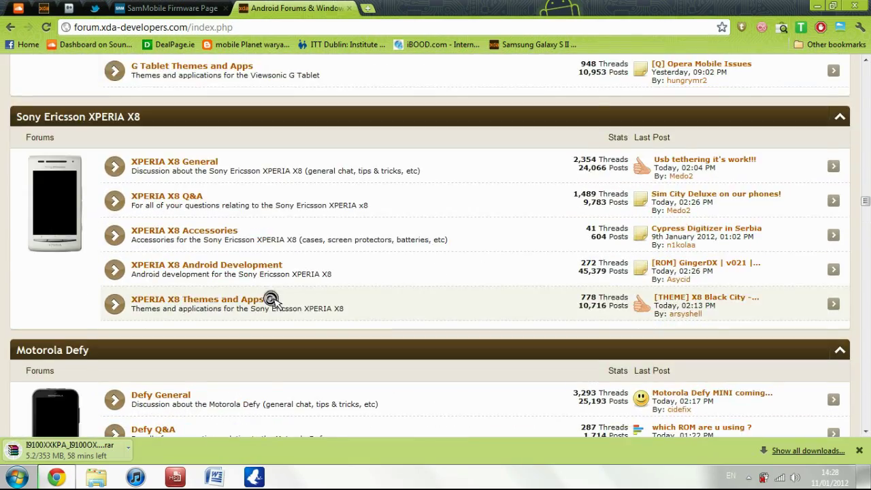
{"action": "scroll", "coordinate": [271, 299], "scroll_direction": "down", "scroll_amount": 20}
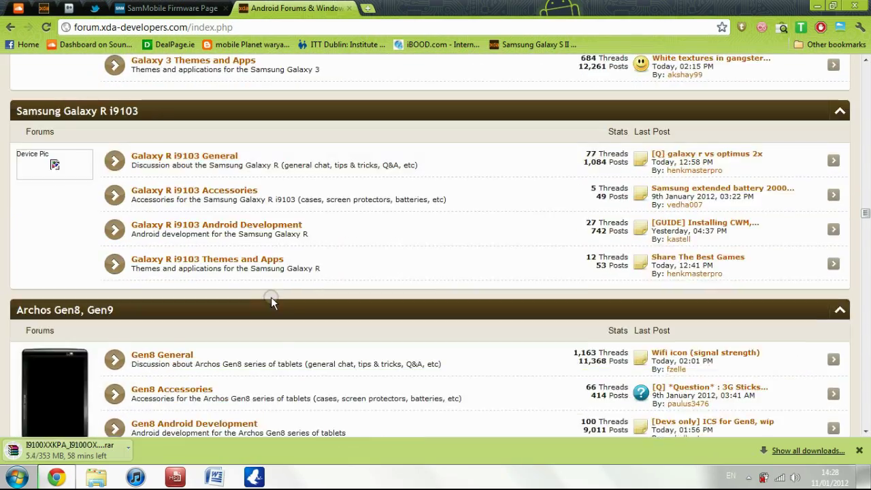
{"action": "scroll", "coordinate": [270, 300], "scroll_direction": "down", "scroll_amount": 20}
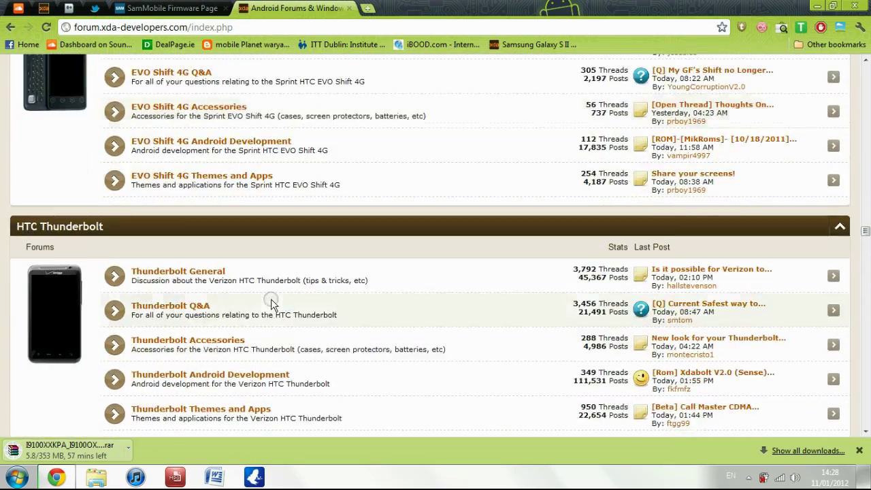
{"action": "scroll", "coordinate": [271, 302], "scroll_direction": "down", "scroll_amount": 20}
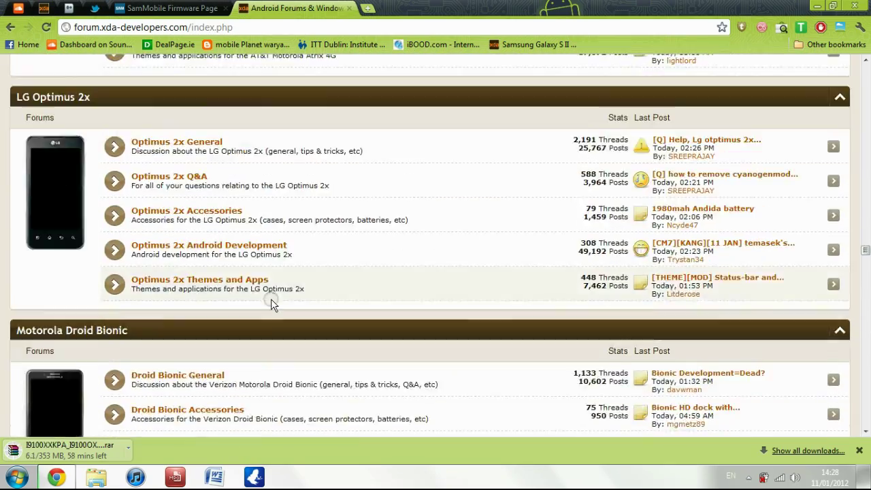
{"action": "scroll", "coordinate": [270, 302], "scroll_direction": "down", "scroll_amount": 20}
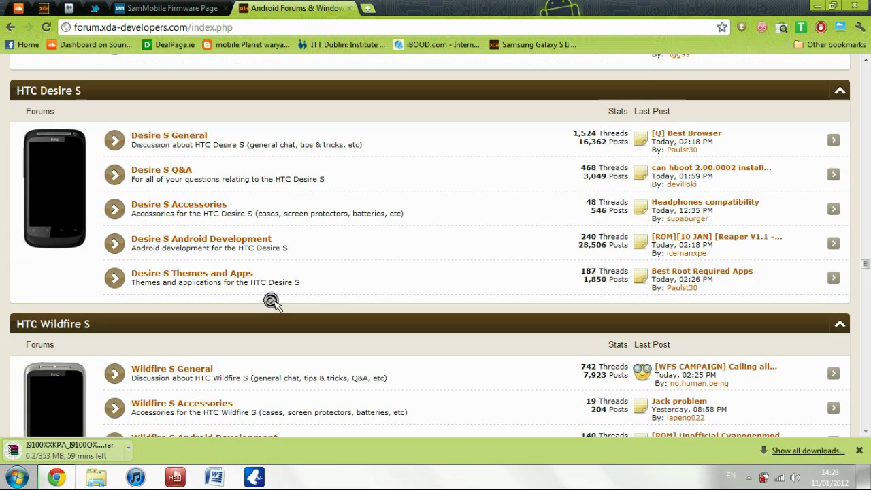
{"action": "scroll", "coordinate": [270, 300], "scroll_direction": "down", "scroll_amount": 20}
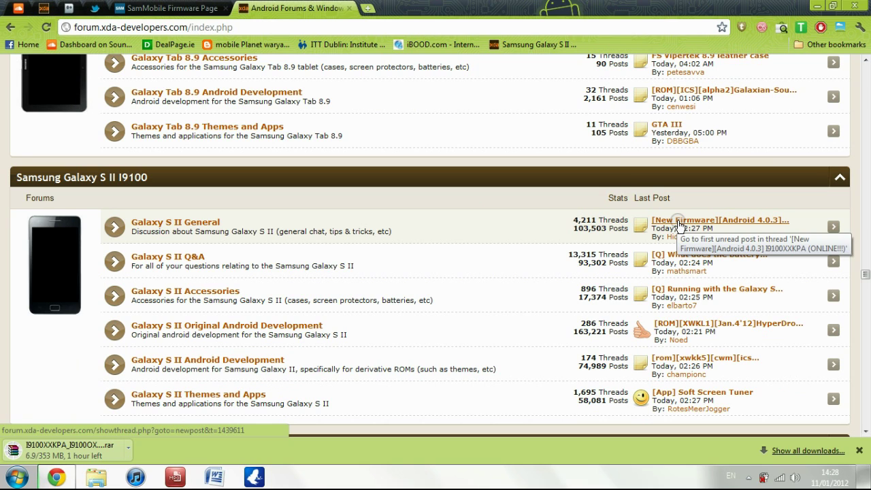
{"action": "middle_click", "coordinate": [678, 225]}
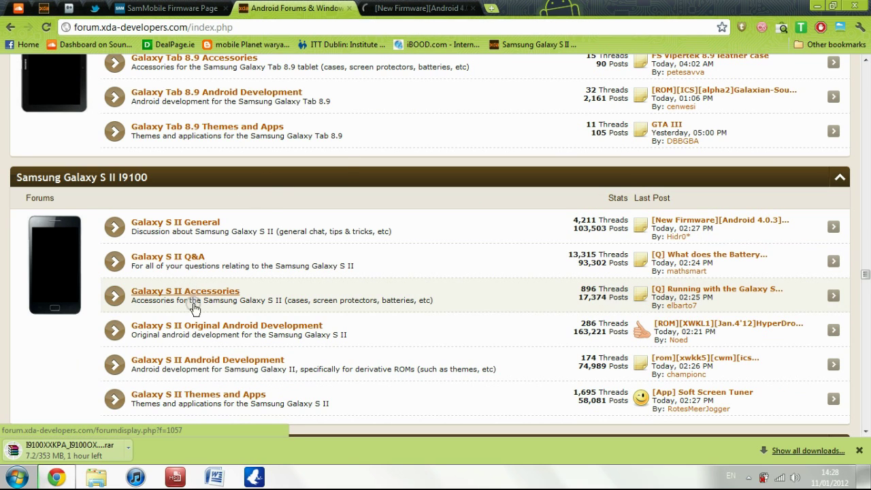
Look through the ROM threads in the Galaxy S II Android Development forum and return to the forum index.
{"action": "left_click", "coordinate": [213, 361]}
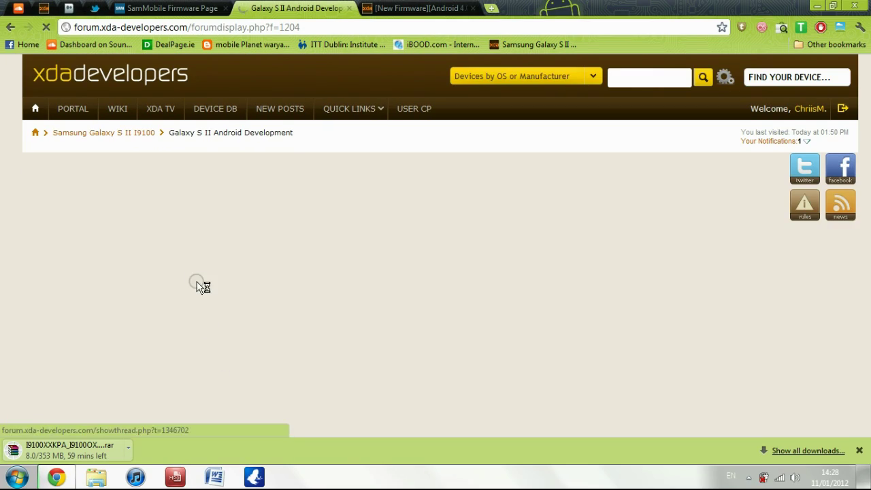
{"action": "scroll", "coordinate": [197, 282], "scroll_direction": "down", "scroll_amount": 4}
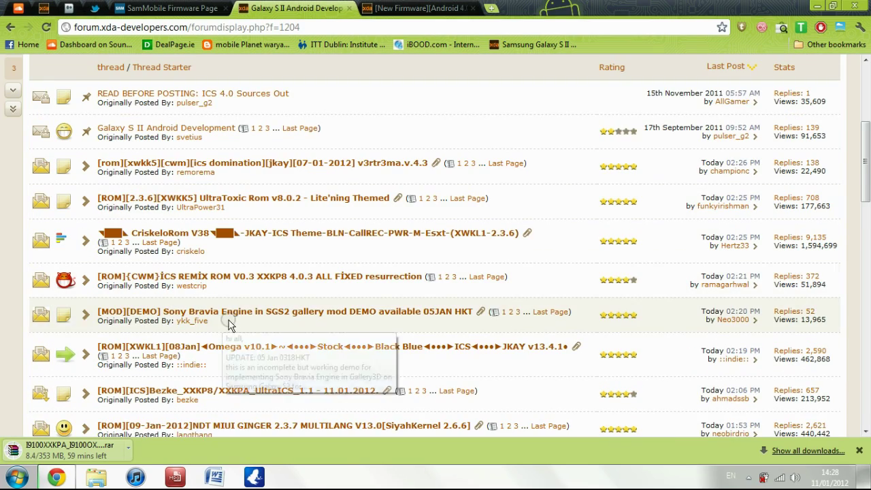
{"action": "scroll", "coordinate": [230, 325], "scroll_direction": "down", "scroll_amount": 1}
{"action": "scroll", "coordinate": [285, 417], "scroll_direction": "down", "scroll_amount": 2}
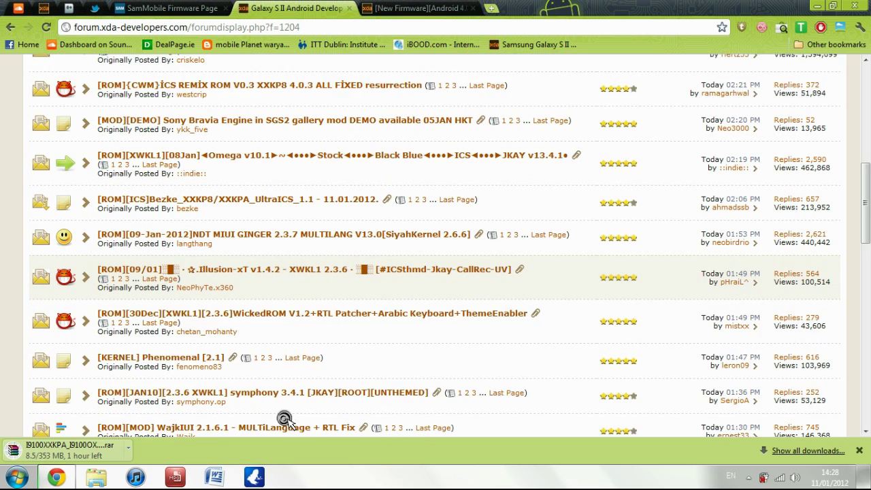
{"action": "scroll", "coordinate": [285, 417], "scroll_direction": "down", "scroll_amount": 2}
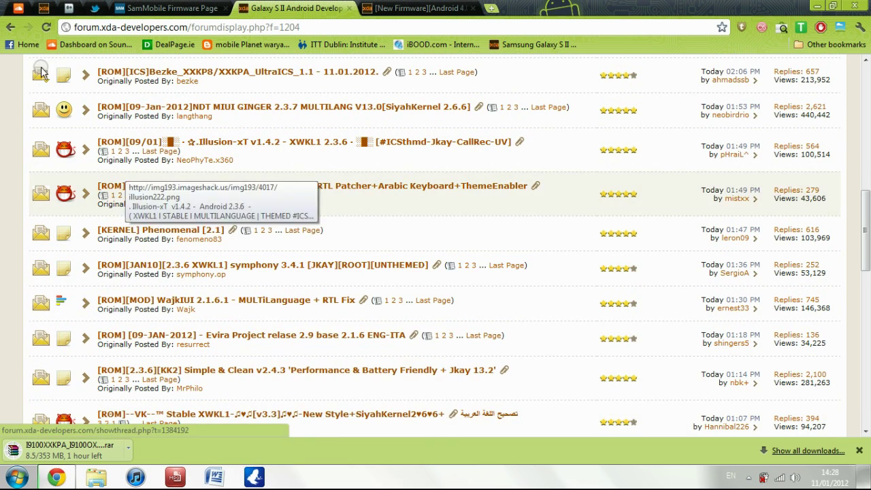
{"action": "left_click", "coordinate": [10, 27]}
Review the download links in the I9100XXKPA firmware thread and open Link1 of the root package.
{"action": "left_click", "coordinate": [387, 8]}
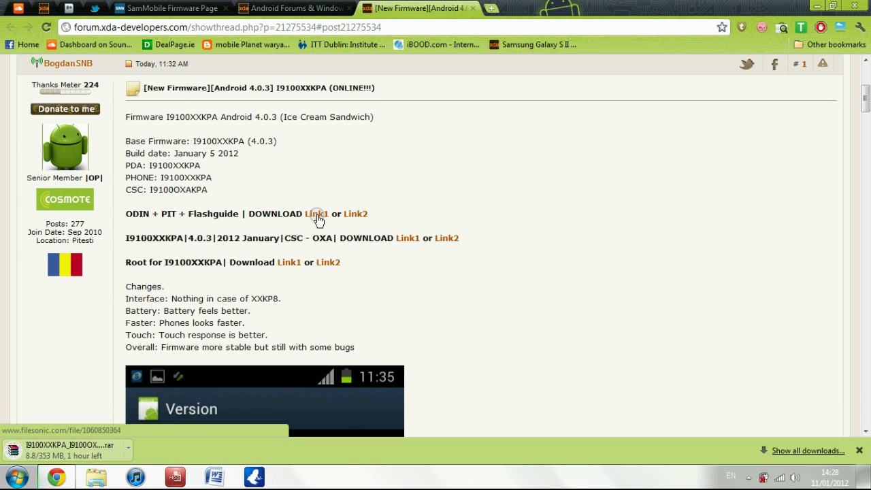
{"action": "scroll", "coordinate": [379, 271], "scroll_direction": "down", "scroll_amount": 1}
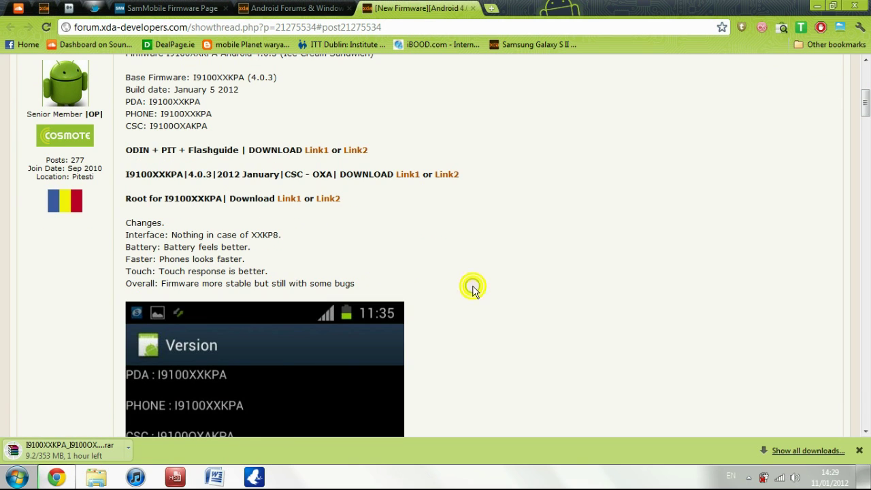
{"action": "scroll", "coordinate": [473, 287], "scroll_direction": "down", "scroll_amount": 1}
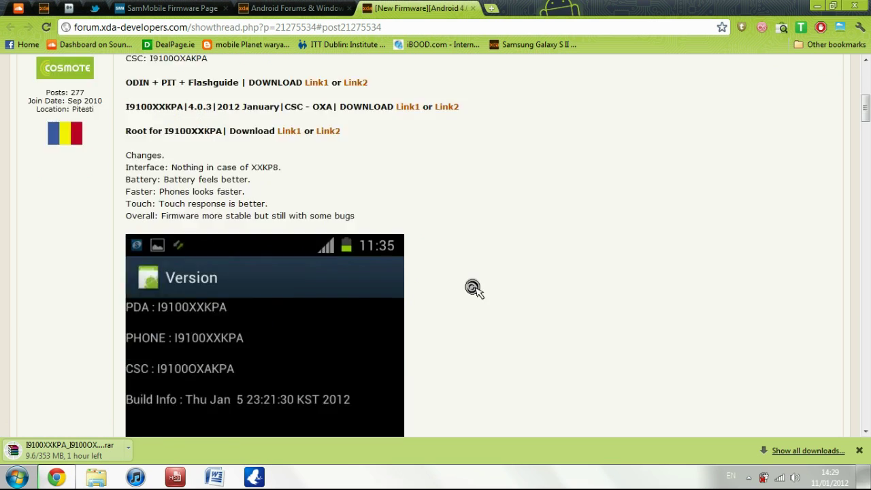
{"action": "scroll", "coordinate": [288, 204], "scroll_direction": "up", "scroll_amount": 1}
{"action": "left_click", "coordinate": [289, 195]}
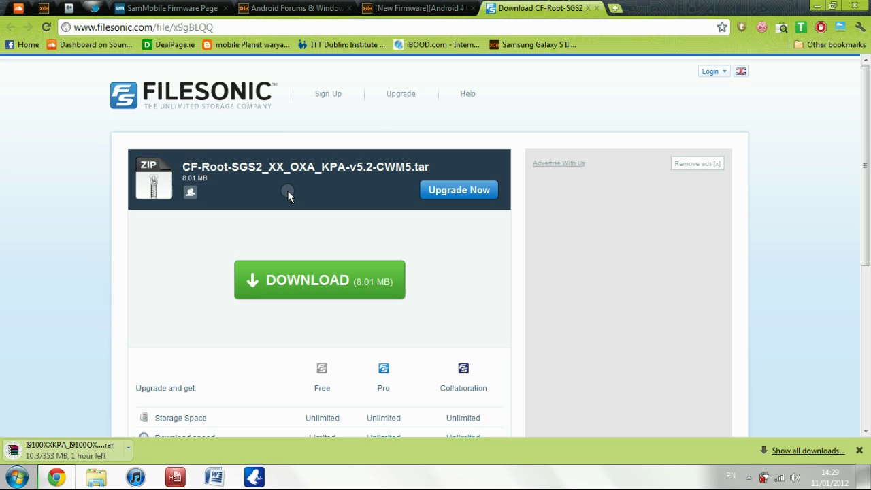
Check the alternative root download page behind Link2 in the firmware thread and close it.
{"action": "left_click", "coordinate": [408, 7]}
{"action": "left_click", "coordinate": [324, 197]}
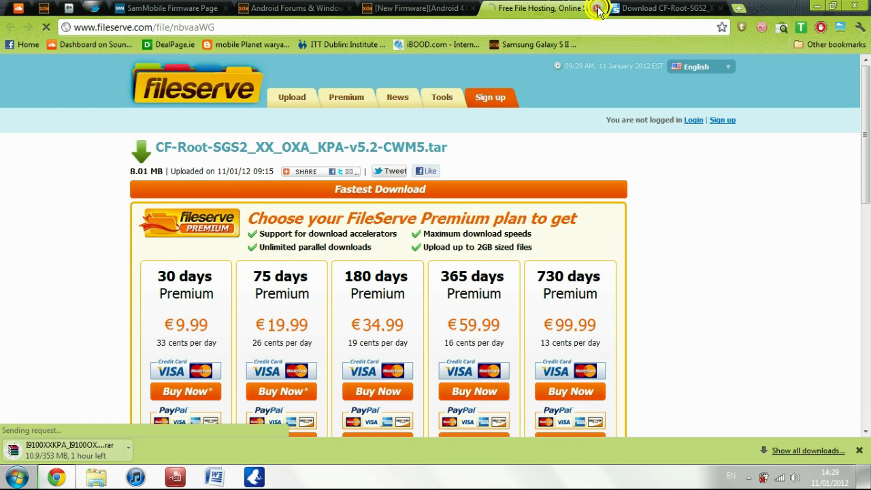
{"action": "left_click", "coordinate": [597, 9]}
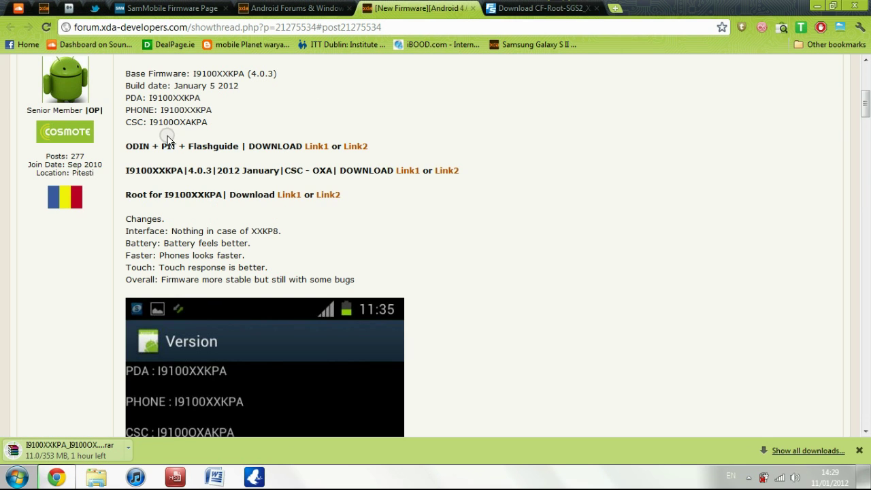
Start the download of CF-Root-SGS2_XX_OXA_KPA-v5.2-CWM5.tar on the FileSonic page.
{"action": "left_click", "coordinate": [537, 8]}
{"action": "left_click", "coordinate": [338, 294]}
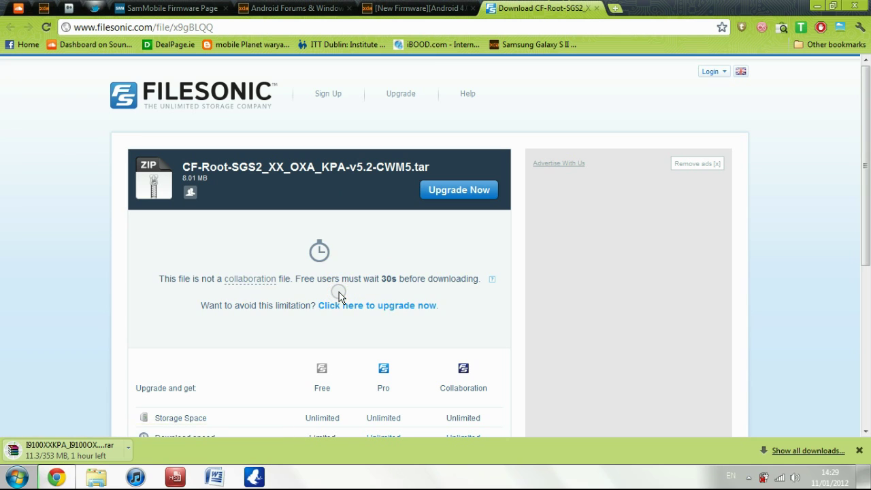
Return to the firmware thread and thank the author of its first post.
{"action": "left_click", "coordinate": [409, 8]}
{"action": "scroll", "coordinate": [461, 260], "scroll_direction": "down", "scroll_amount": 4}
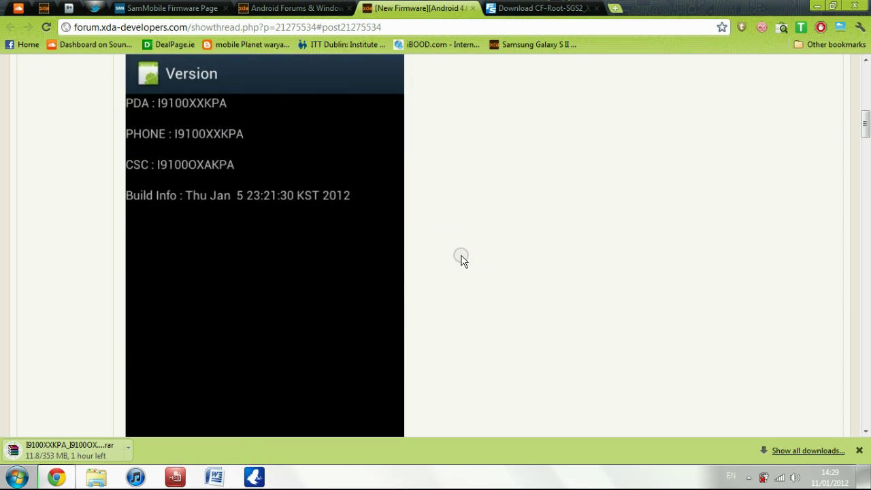
{"action": "scroll", "coordinate": [461, 261], "scroll_direction": "down", "scroll_amount": 15}
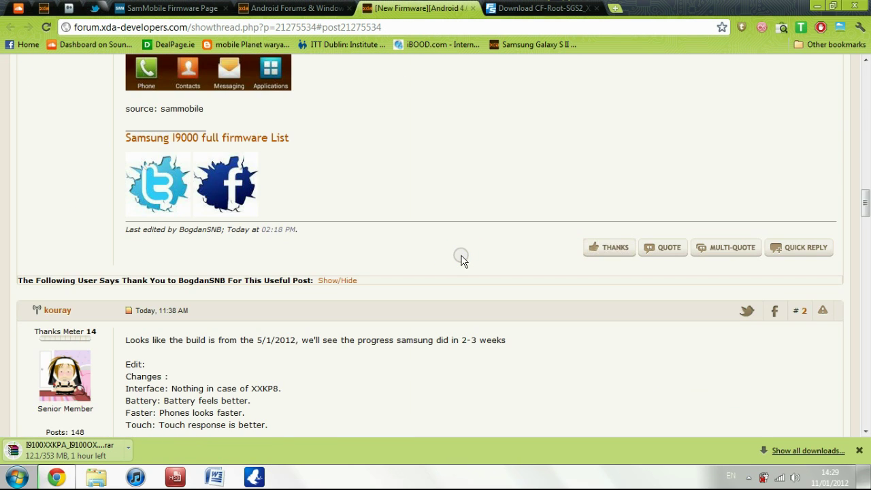
{"action": "left_click", "coordinate": [593, 248]}
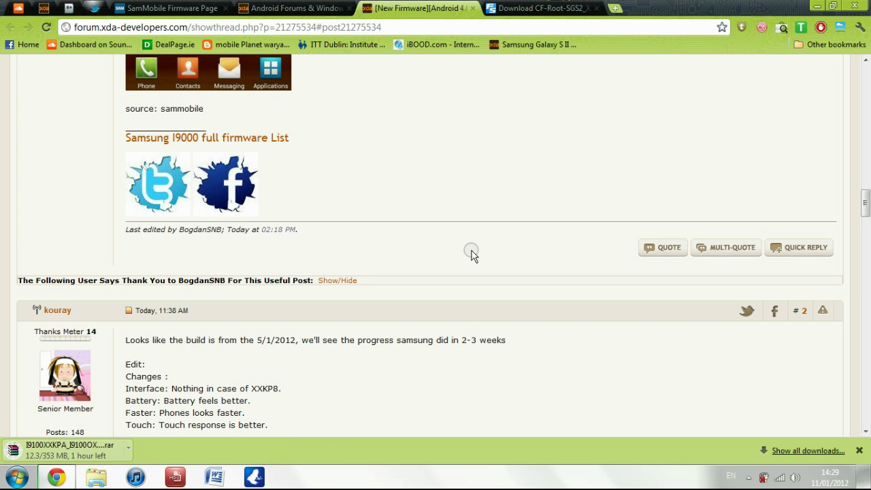
{"action": "scroll", "coordinate": [479, 259], "scroll_direction": "down", "scroll_amount": 3}
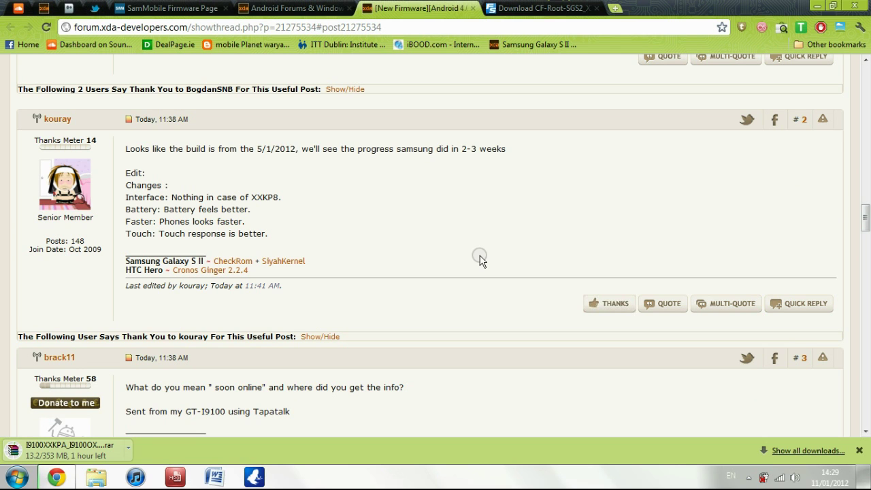
Close the firmware thread, the Android forums page and the SamMobile firmware page, keeping the FileSonic download page open.
{"action": "scroll", "coordinate": [480, 260], "scroll_direction": "down", "scroll_amount": 2}
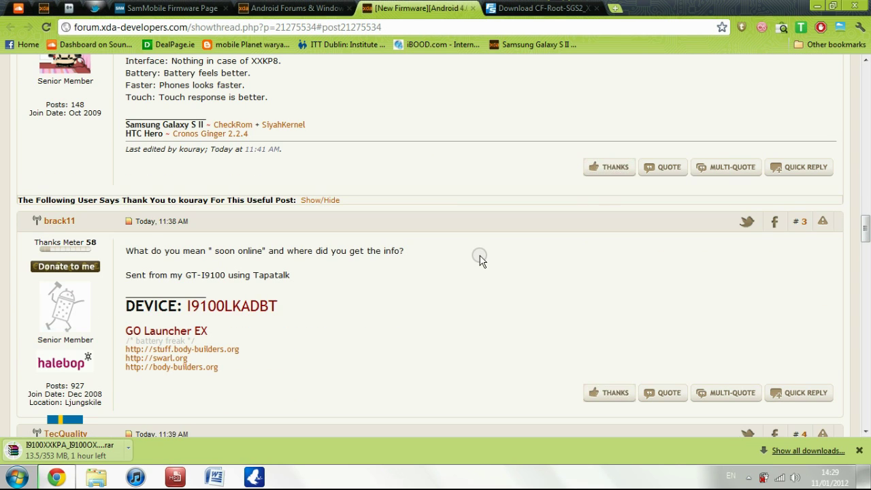
{"action": "scroll", "coordinate": [479, 259], "scroll_direction": "up", "scroll_amount": 15}
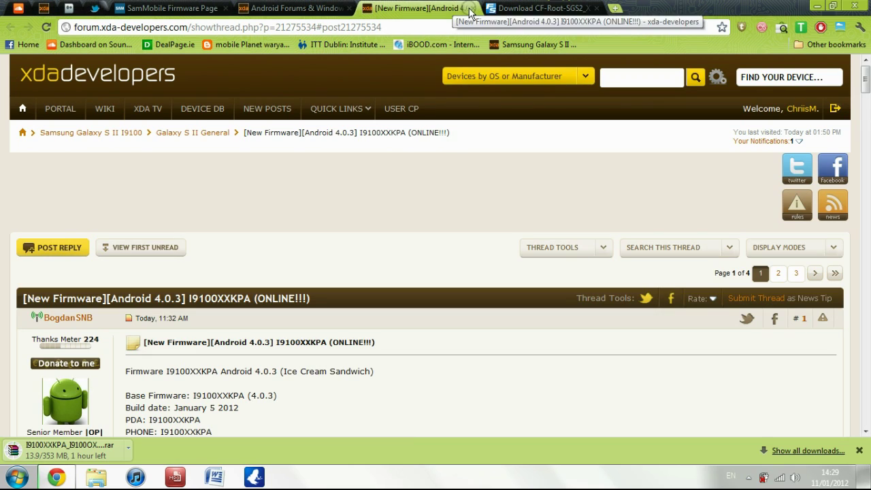
{"action": "left_click", "coordinate": [469, 8]}
{"action": "left_click", "coordinate": [349, 8]}
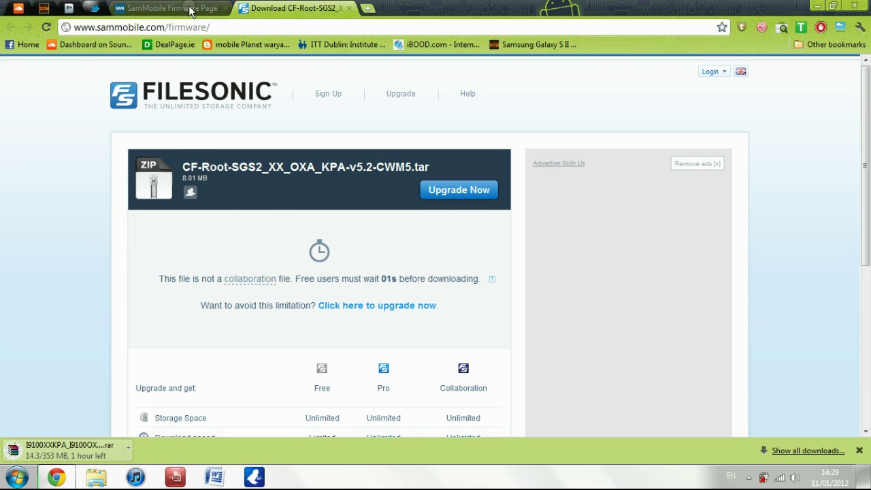
{"action": "left_click", "coordinate": [191, 9]}
{"action": "left_click", "coordinate": [227, 9]}
Load a new captcha on the FileSonic page, submit its text and start downloading CF-Root-SGS2_XX_OXA_KPA-v5.2-CWM5.tar.
{"action": "left_click", "coordinate": [289, 281]}
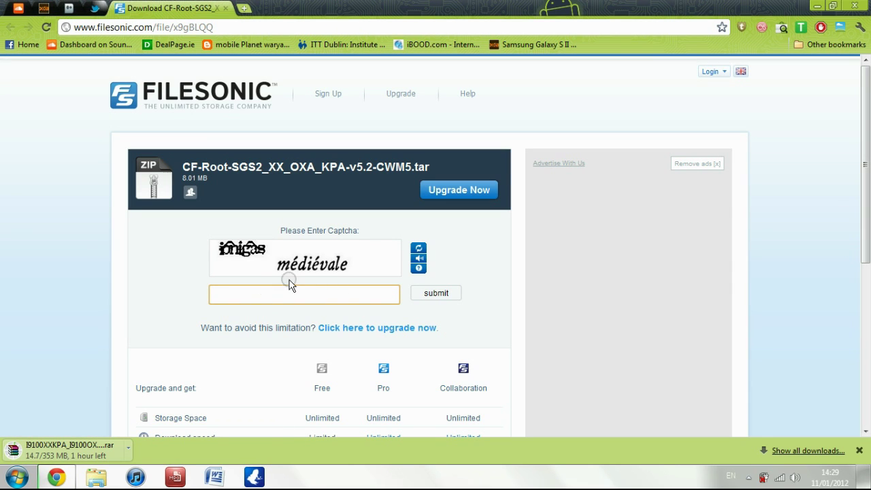
{"action": "left_click", "coordinate": [418, 249]}
{"action": "left_click", "coordinate": [311, 289]}
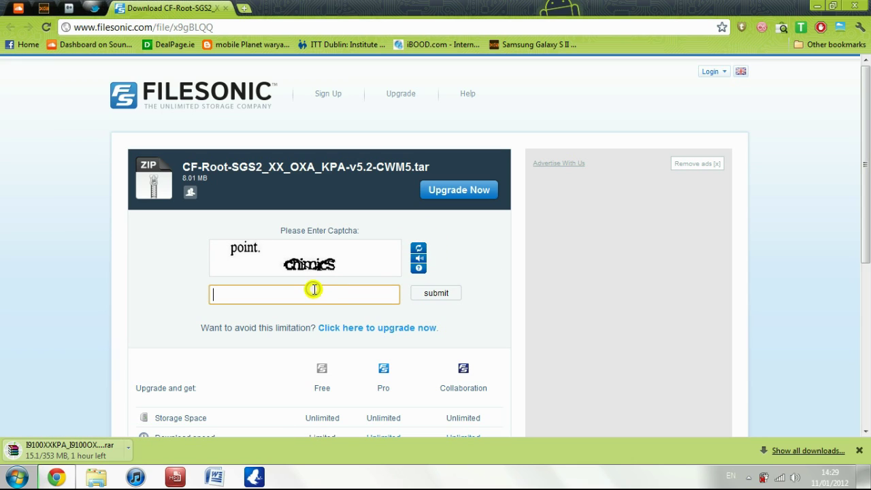
{"action": "type", "text": "point chimics"}
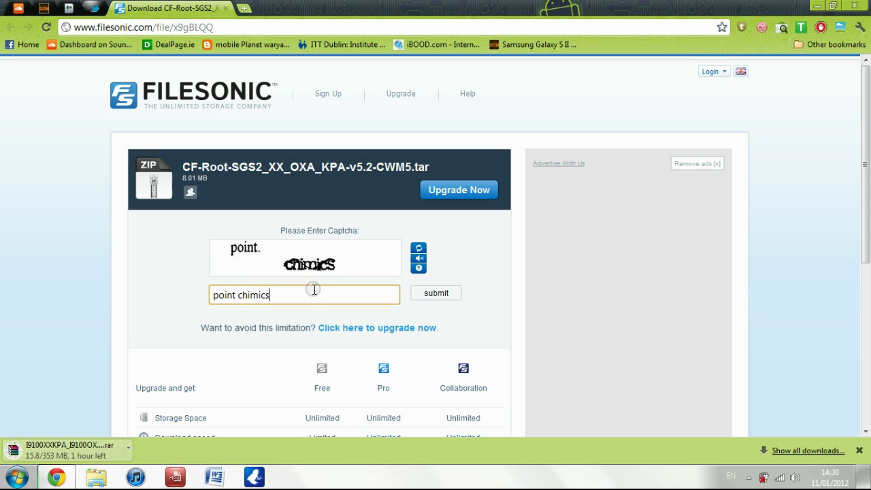
{"action": "left_click", "coordinate": [435, 291]}
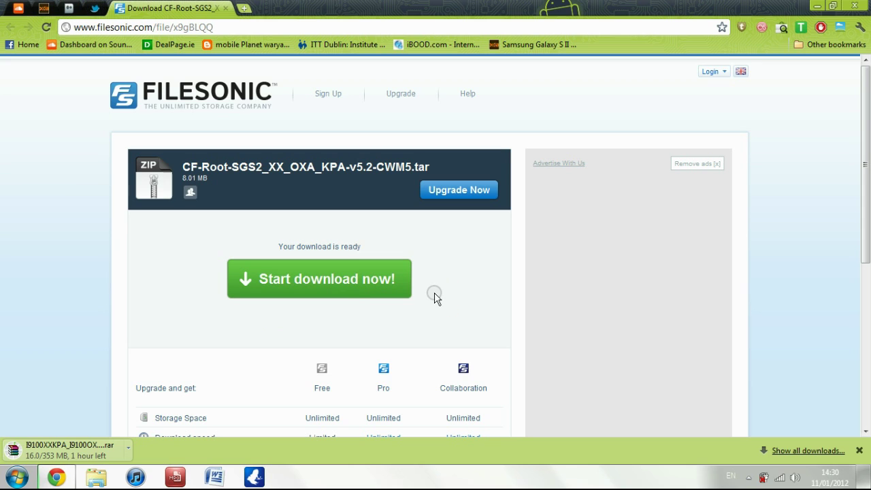
{"action": "left_click", "coordinate": [347, 294]}
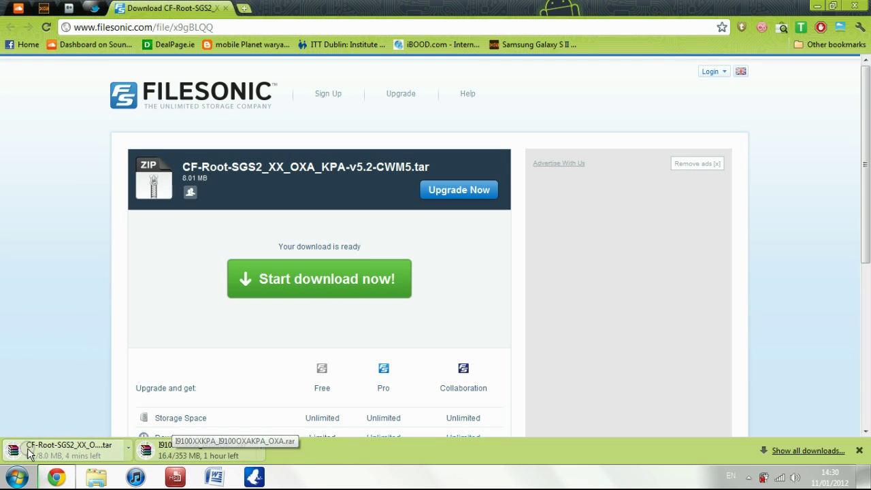
{"action": "left_click", "coordinate": [56, 176]}
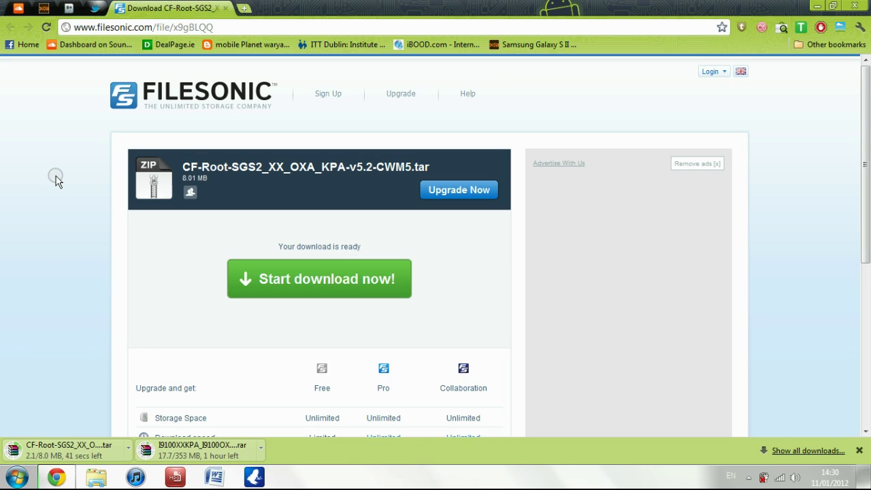
{"action": "left_click", "coordinate": [747, 477]}
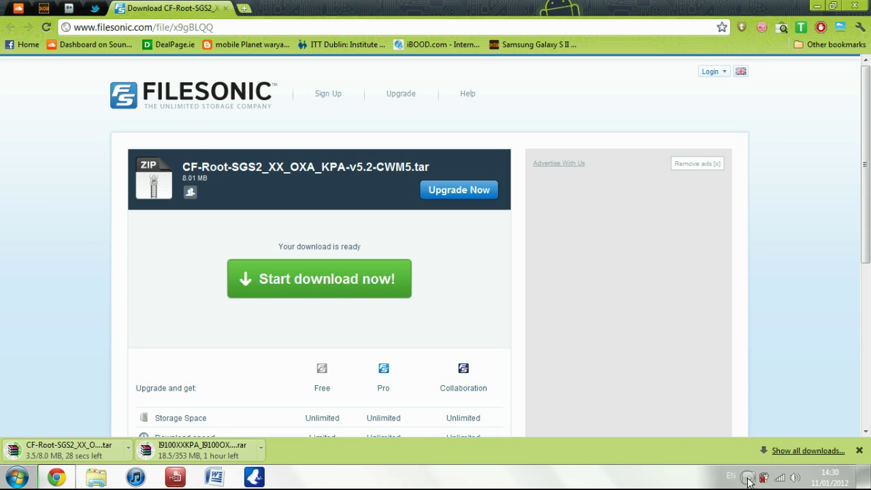
{"action": "right_click", "coordinate": [746, 389]}
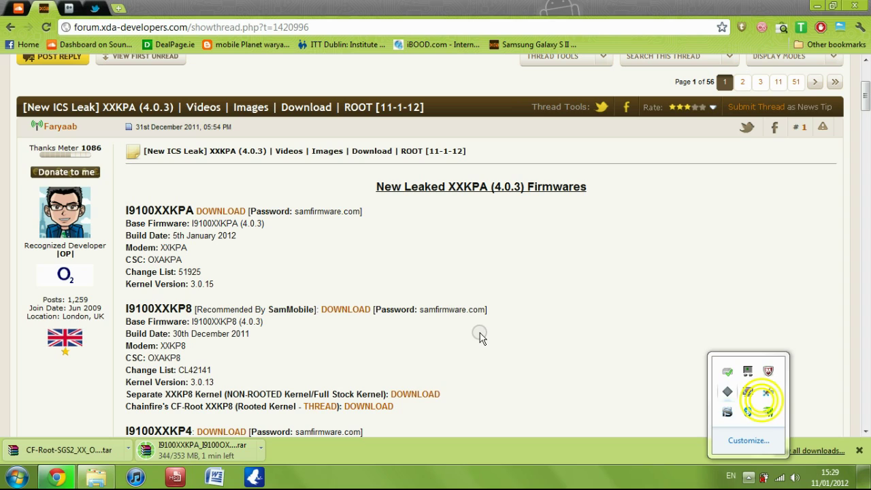
{"action": "left_click", "coordinate": [355, 330]}
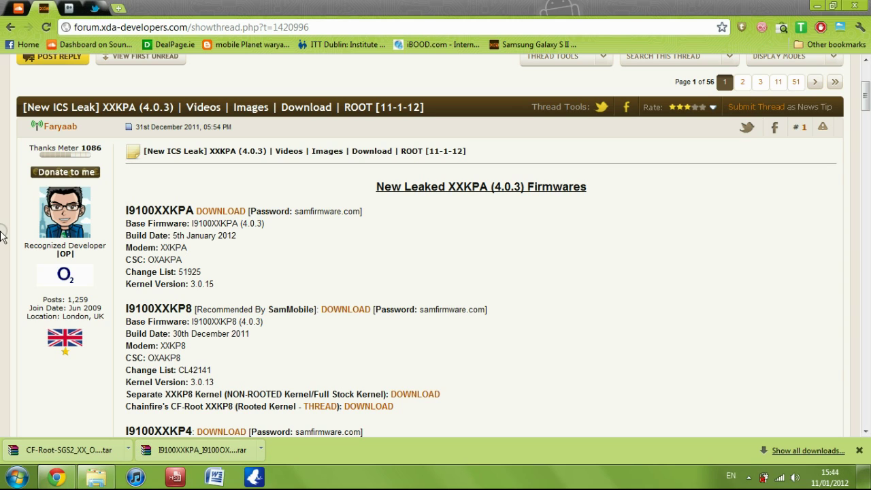
Open the Downloads folder and select only the CF-Root-SGS2 and I9100XXKPA_I9100OXAKPA_OXA archives.
{"action": "left_click", "coordinate": [96, 476]}
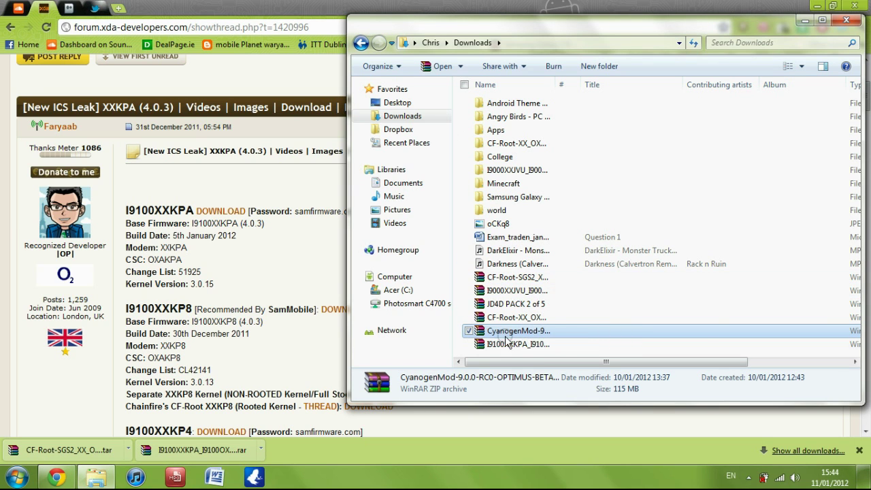
{"action": "left_click", "coordinate": [491, 317]}
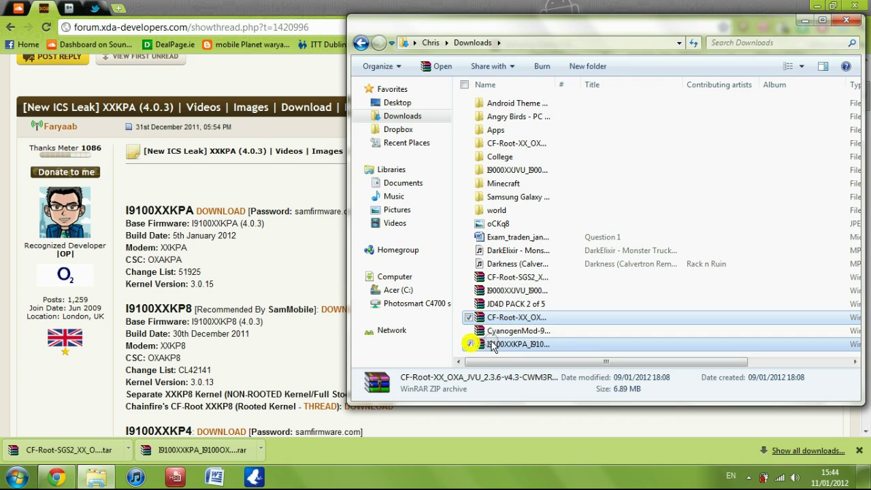
{"action": "left_click", "coordinate": [485, 340], "text": "ctrl"}
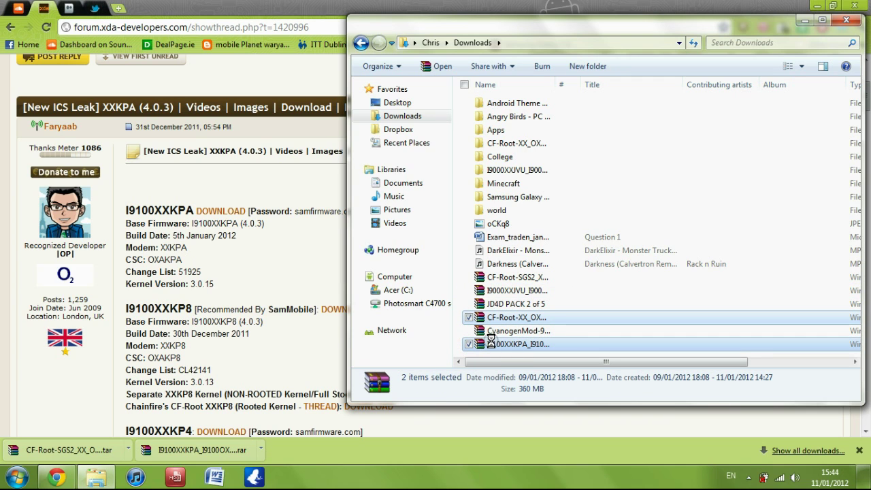
{"action": "right_click", "coordinate": [491, 340]}
{"action": "left_click", "coordinate": [443, 350]}
{"action": "left_click", "coordinate": [467, 318]}
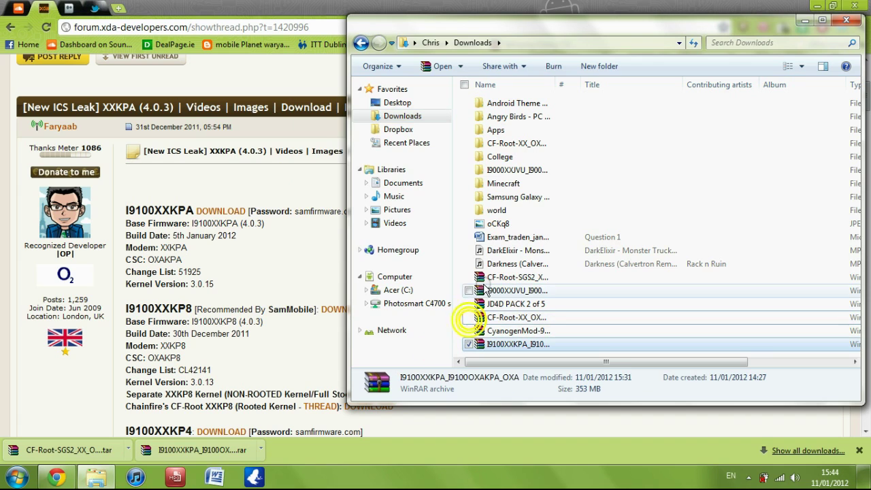
{"action": "left_click", "coordinate": [518, 277], "text": "ctrl"}
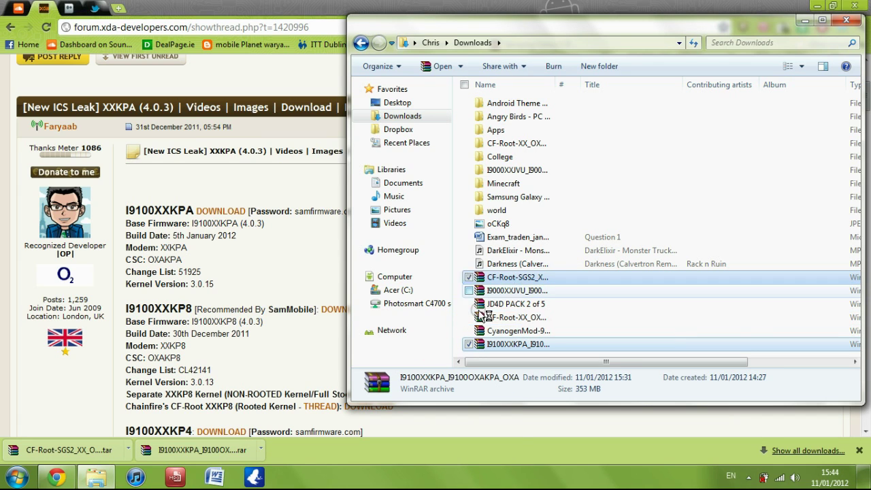
Extract the two selected archives into their own folders, entering the archive password for the encrypted firmware files.
{"action": "right_click", "coordinate": [521, 277]}
{"action": "left_click", "coordinate": [377, 271]}
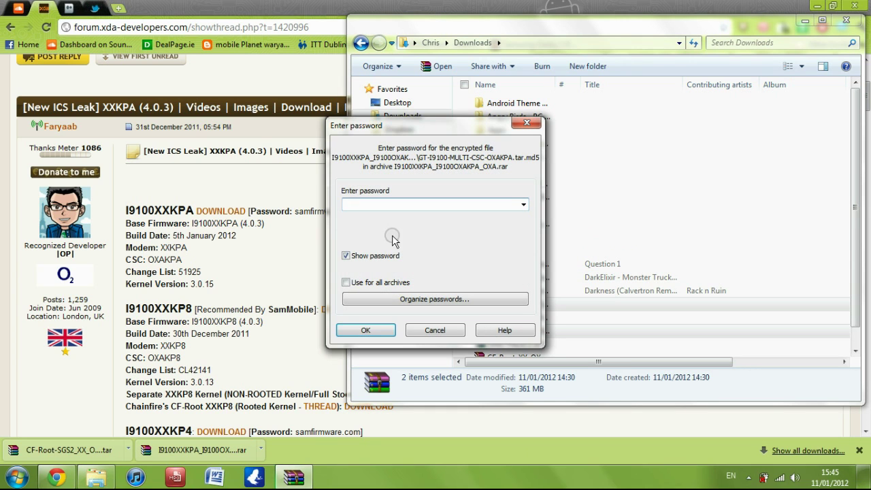
{"action": "type", "text": "samfirmware.com"}
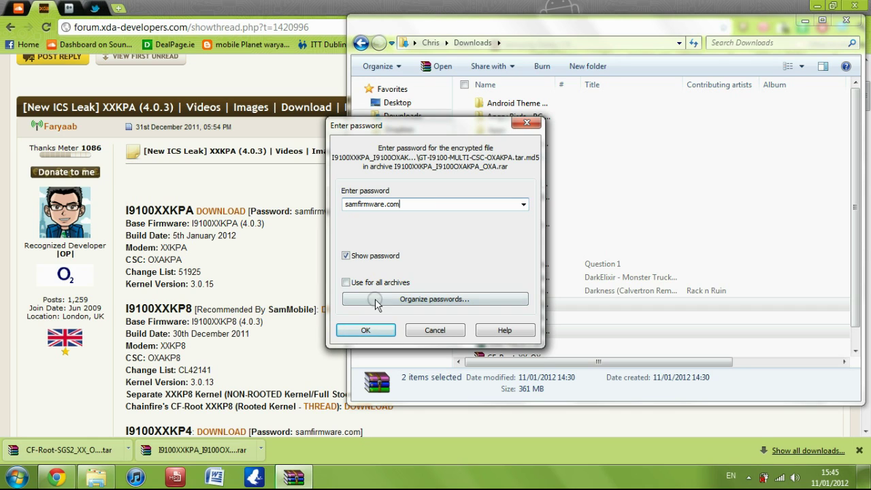
{"action": "left_click", "coordinate": [383, 331]}
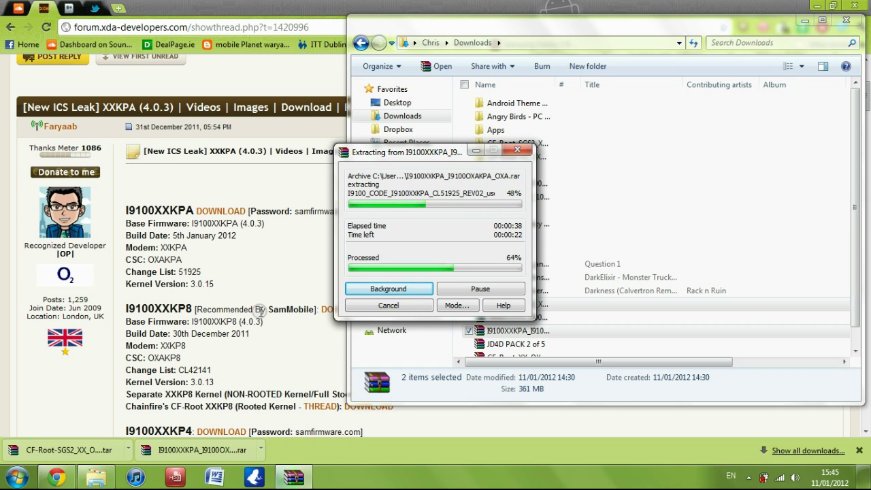
Maximize the Downloads folder window and bring the archive extraction progress back to the front.
{"action": "left_click", "coordinate": [56, 476]}
{"action": "left_click", "coordinate": [56, 476]}
{"action": "left_click_drag", "start_coordinate": [496, 31], "coordinate": [325, 2]}
{"action": "left_click", "coordinate": [293, 476]}
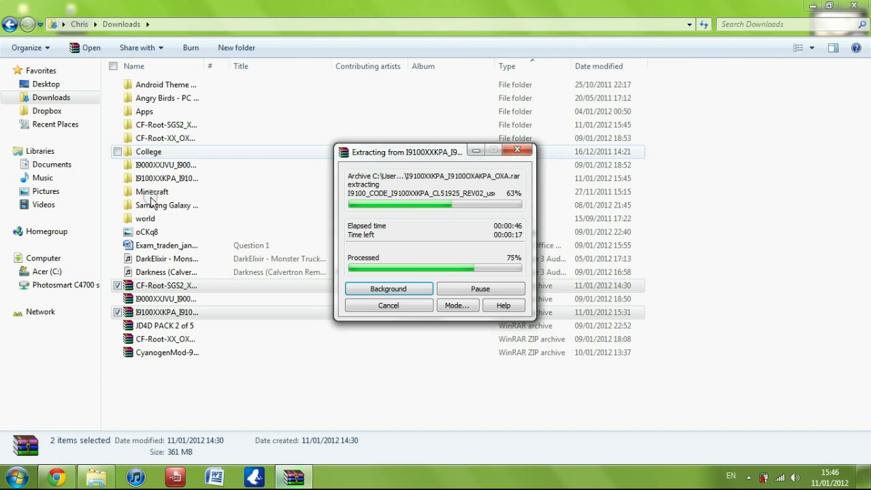
Move the old I9000XXJVU and CF-Root-XX_OXA_JVU archives out of Downloads into the personal folder under My Documents.
{"action": "left_click", "coordinate": [117, 338]}
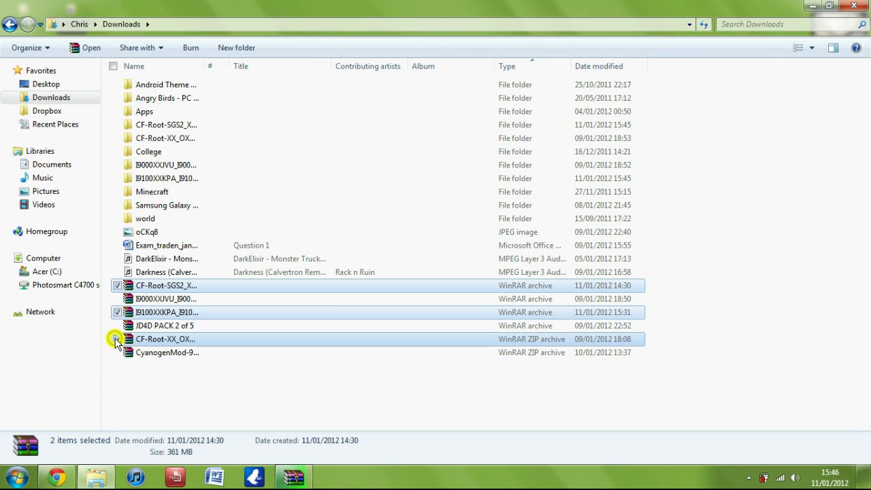
{"action": "left_click", "coordinate": [117, 311]}
{"action": "left_click", "coordinate": [117, 286]}
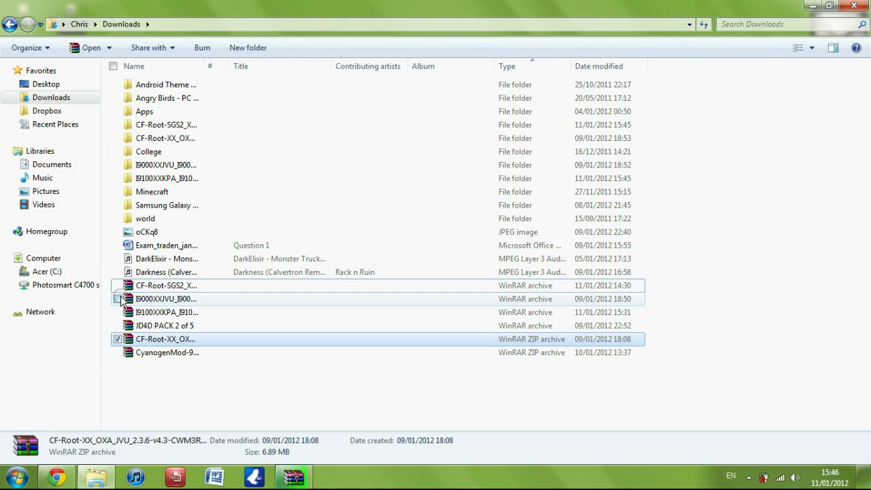
{"action": "left_click", "coordinate": [117, 298]}
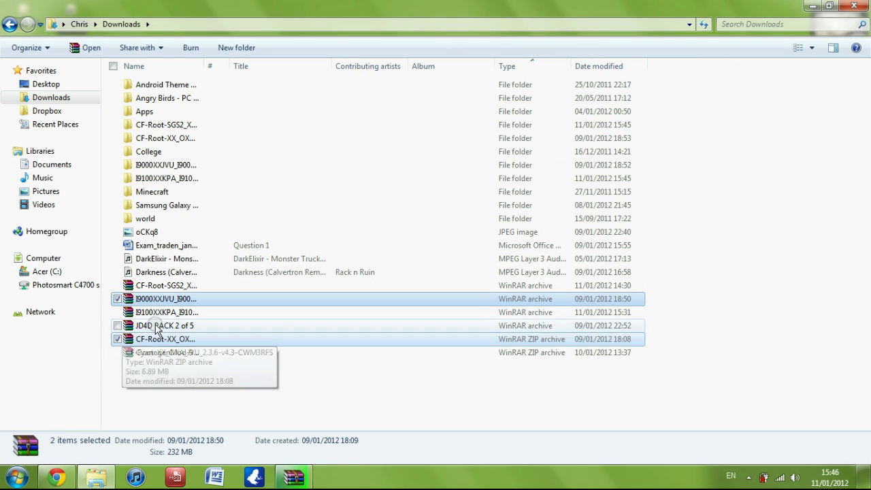
{"action": "left_click", "coordinate": [15, 164]}
{"action": "left_click", "coordinate": [21, 178]}
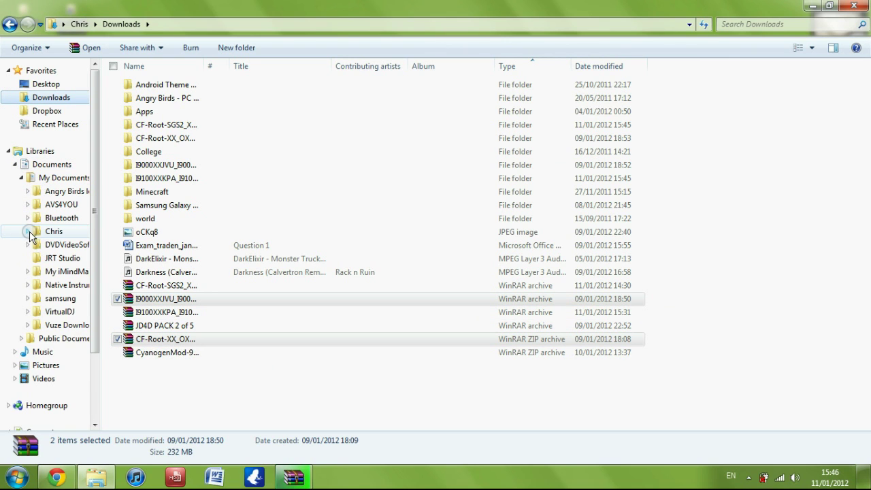
{"action": "left_click", "coordinate": [28, 232]}
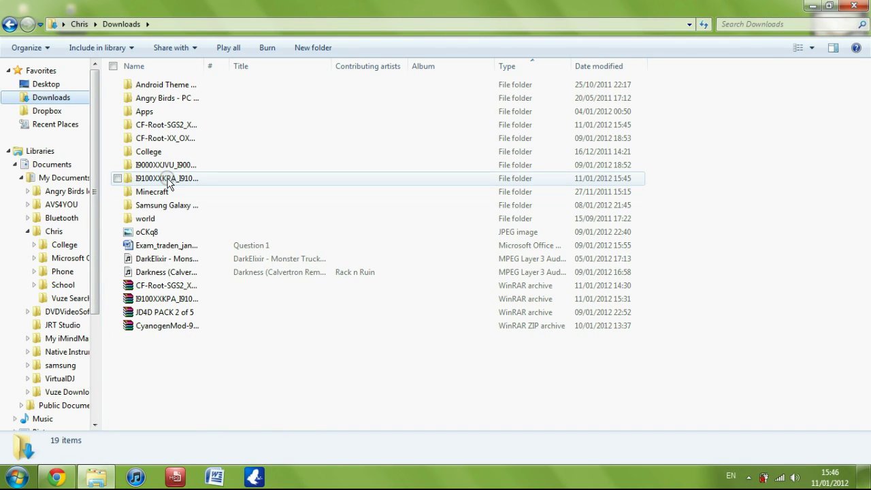
Open the inner folder of the extracted I9100XXKPA_I9100OXAKPA_OXA firmware and launch Odin3 v1.83 from it.
{"action": "double_click", "coordinate": [168, 179]}
{"action": "double_click", "coordinate": [161, 85]}
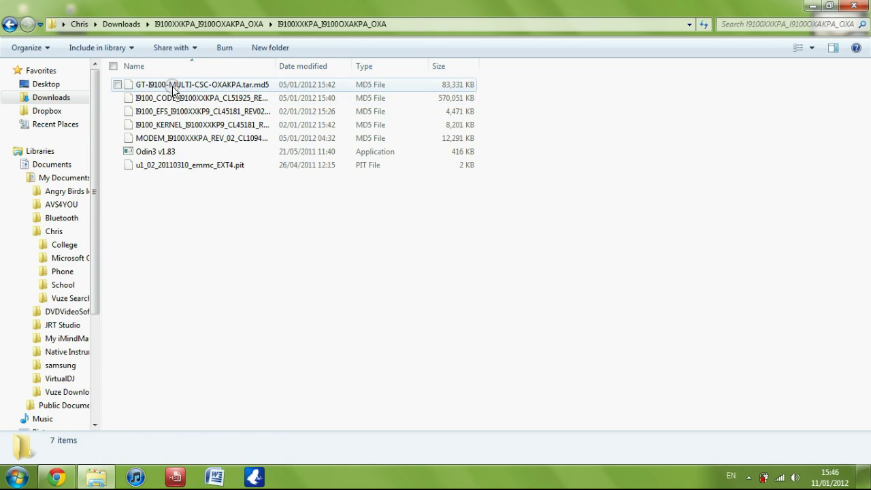
{"action": "double_click", "coordinate": [174, 152]}
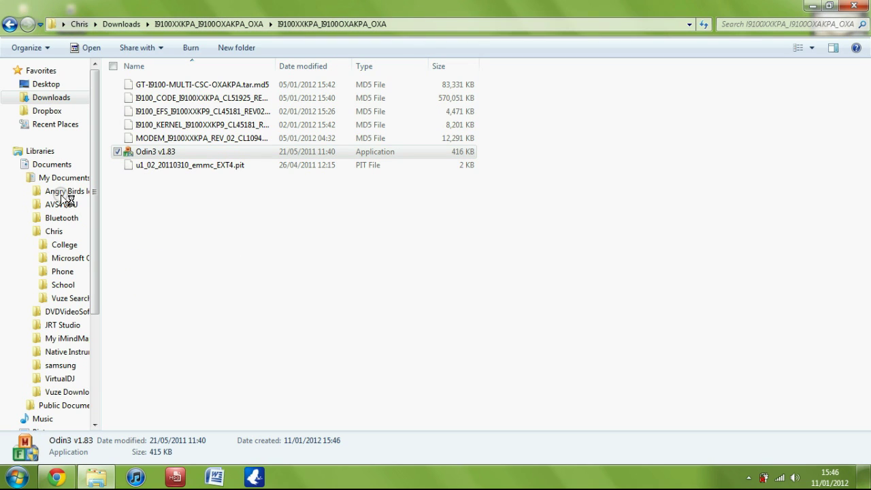
{"action": "left_click", "coordinate": [15, 165]}
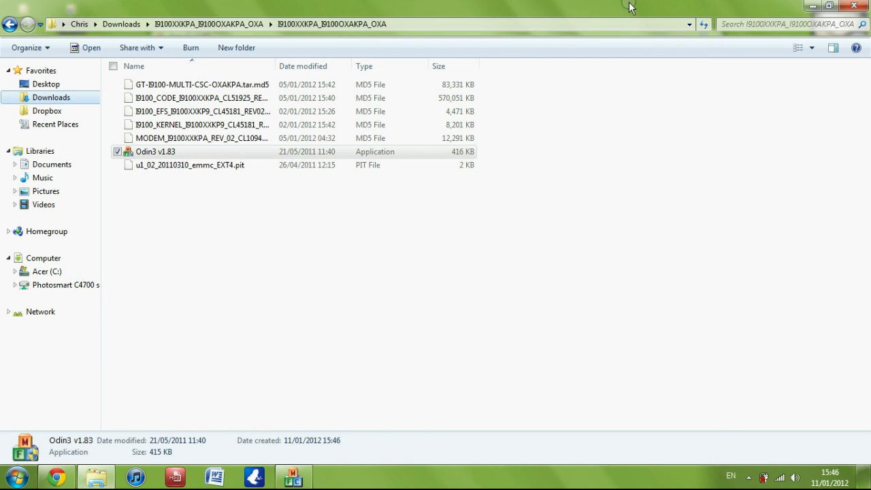
Restore the firmware folder window from full screen and reposition the Odin3 window over the desktop.
{"action": "left_click_drag", "start_coordinate": [670, 12], "coordinate": [537, 10]}
{"action": "left_click", "coordinate": [320, 15]}
{"action": "left_click_drag", "start_coordinate": [319, 15], "coordinate": [357, 39]}
Load u1_02_20110310_emmc_EXT4.pit from the inner I9100XXKPA_I9100OXAKPA_OXA folder in Downloads as Odin's PIT file.
{"action": "left_click", "coordinate": [402, 248]}
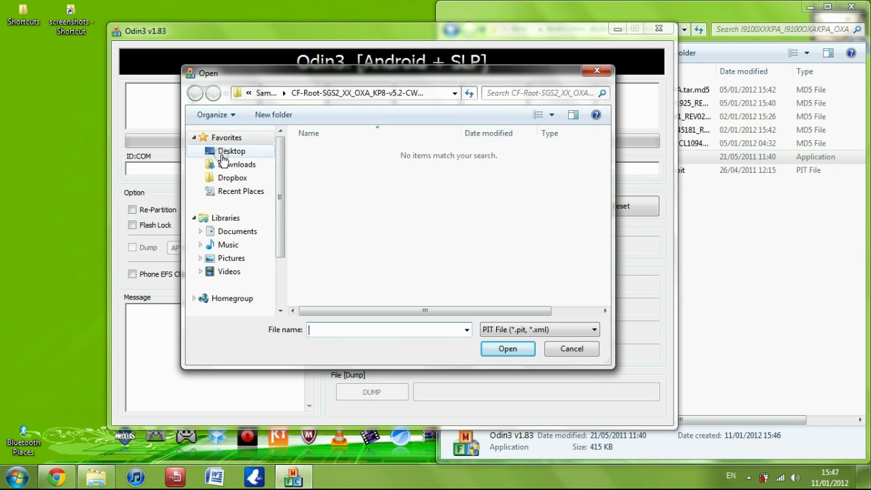
{"action": "left_click", "coordinate": [228, 166]}
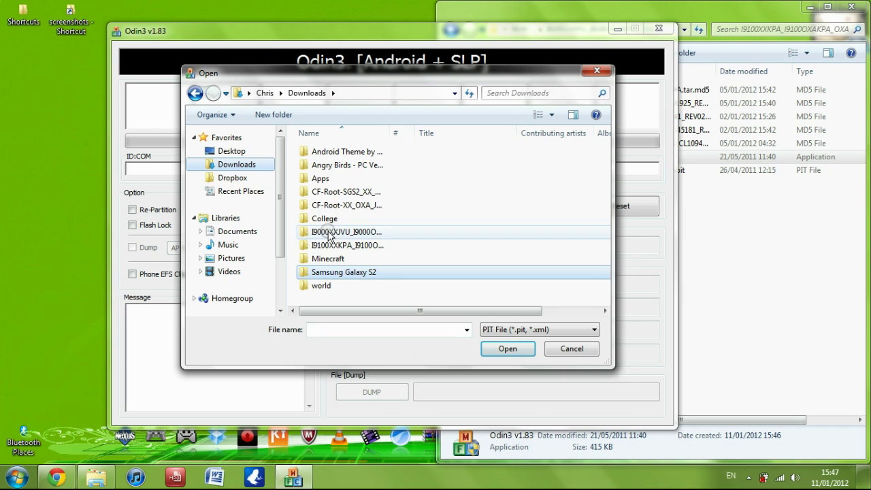
{"action": "left_click", "coordinate": [341, 191]}
{"action": "double_click", "coordinate": [341, 192]}
{"action": "left_click", "coordinate": [195, 93]}
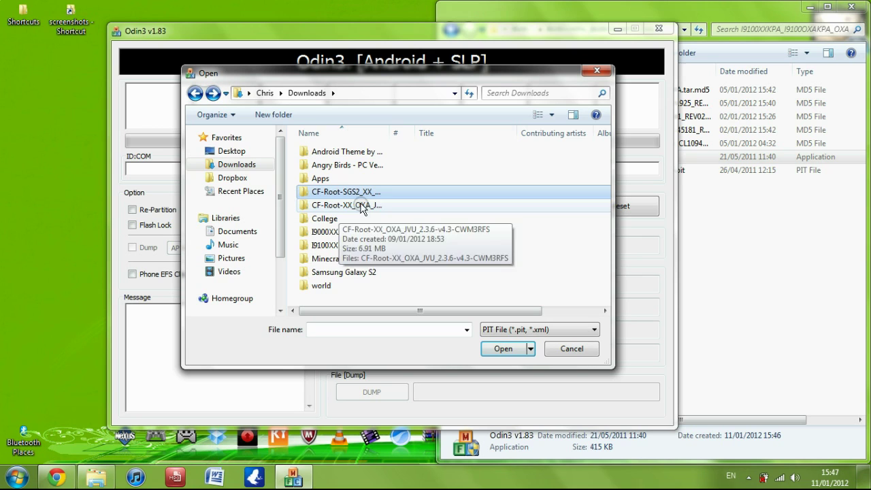
{"action": "double_click", "coordinate": [355, 253]}
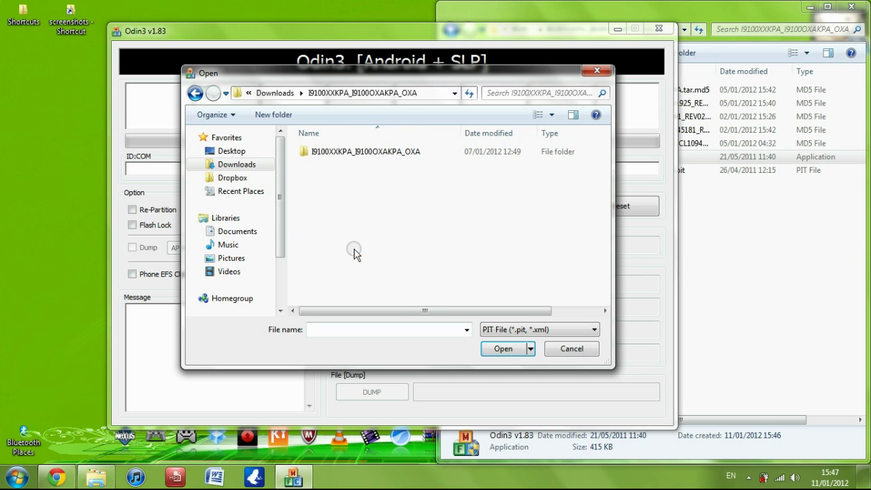
{"action": "double_click", "coordinate": [365, 153]}
{"action": "left_click", "coordinate": [365, 153]}
{"action": "double_click", "coordinate": [365, 153]}
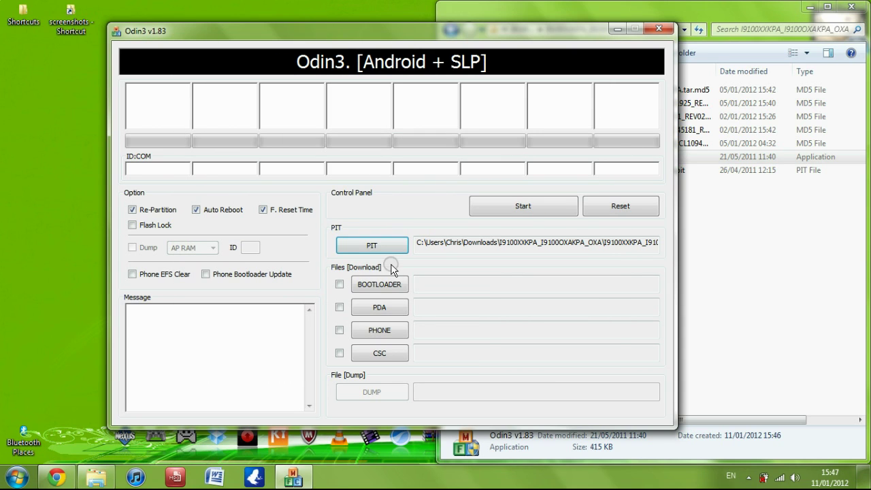
Load I9100_CODE_I9100XXKPA_CL51925_REV02_user_low_ship.tar.md5 from the inner firmware folder as Odin's PDA file.
{"action": "left_click", "coordinate": [389, 309]}
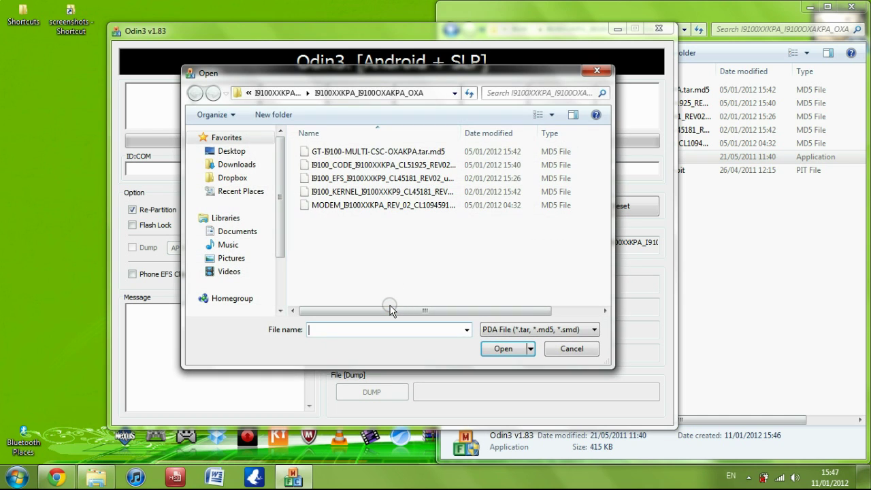
{"action": "left_click", "coordinate": [348, 166]}
{"action": "double_click", "coordinate": [349, 166]}
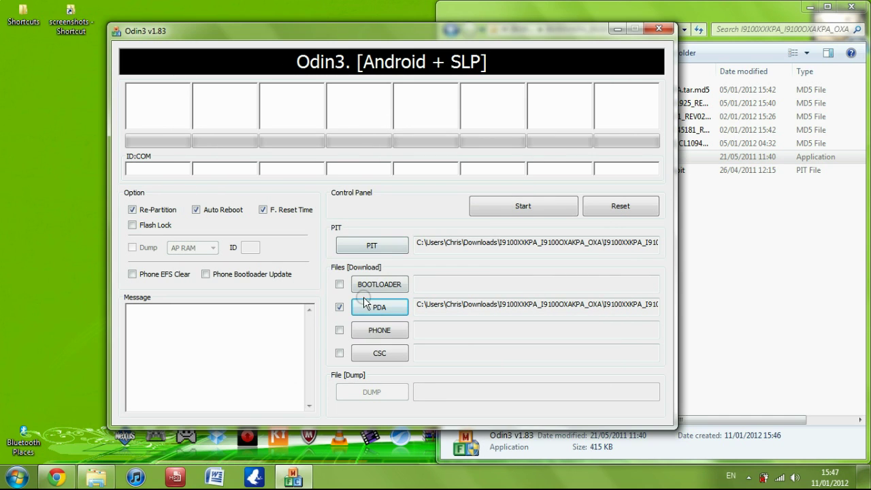
Load MODEM_I9100XXKPA_REV_02_CL1094591.tar.md5 as Odin's PHONE file and GT-I9100-MULTI-CSC-OXAKPA.tar.md5 as its CSC file.
{"action": "left_click", "coordinate": [374, 329]}
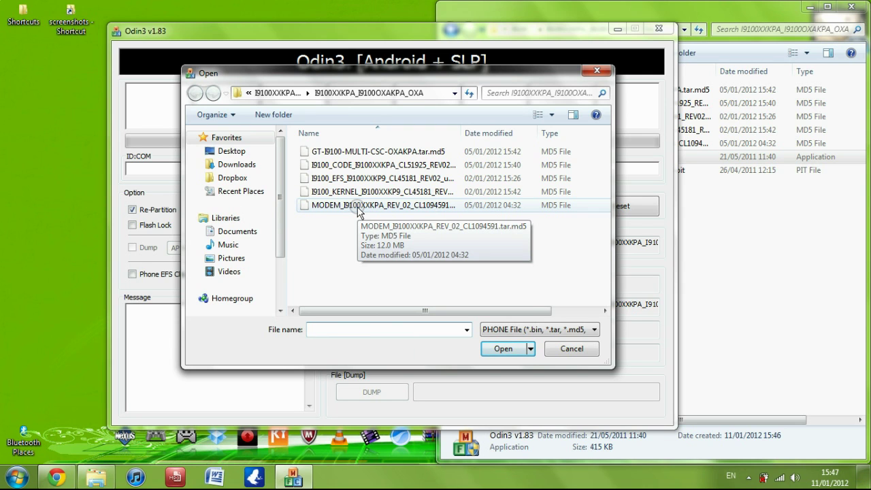
{"action": "double_click", "coordinate": [357, 206]}
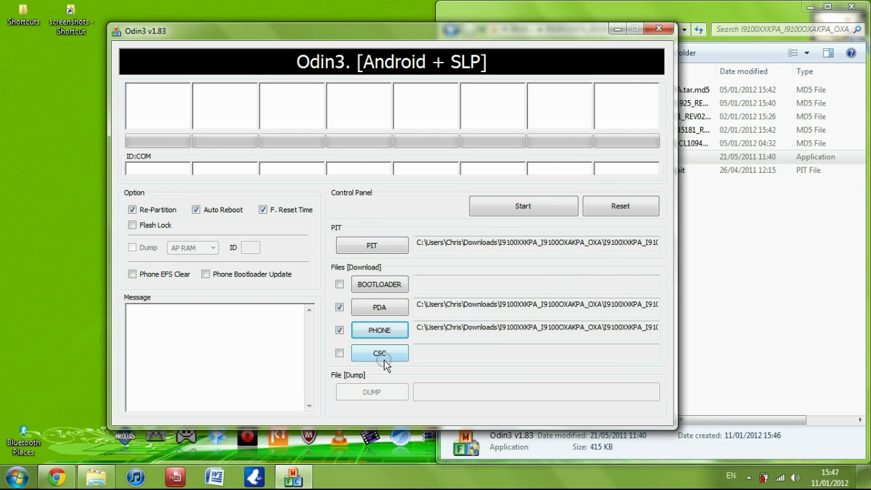
{"action": "left_click", "coordinate": [384, 359]}
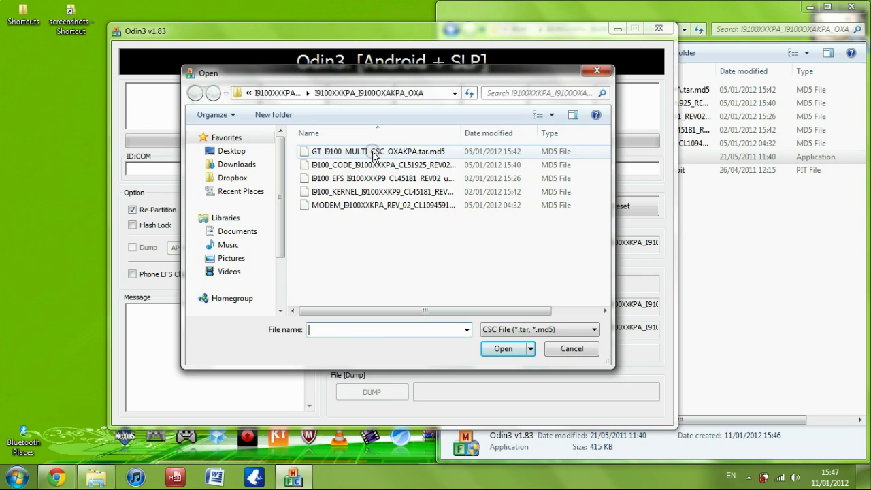
{"action": "double_click", "coordinate": [319, 146]}
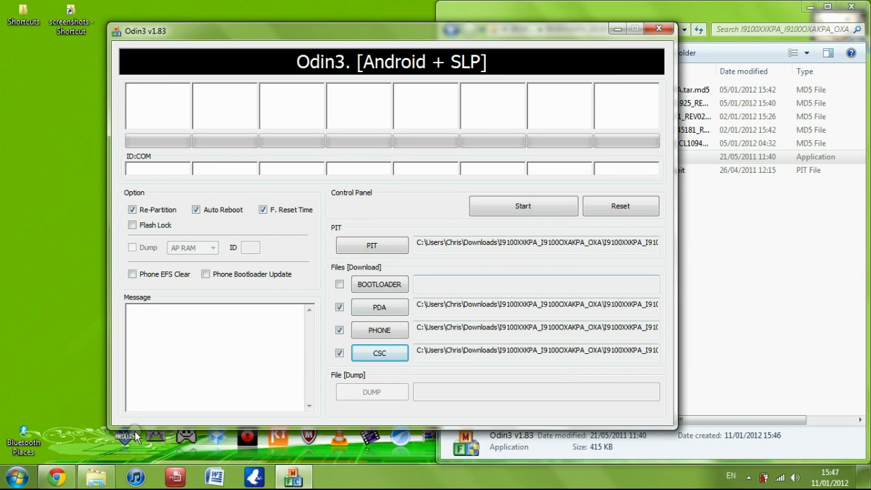
Check the forum thread's ICS flashing instructions in Chrome against the file name at the end of Odin's PDA path.
{"action": "left_click", "coordinate": [44, 478]}
{"action": "scroll", "coordinate": [167, 365], "scroll_direction": "down", "scroll_amount": 6}
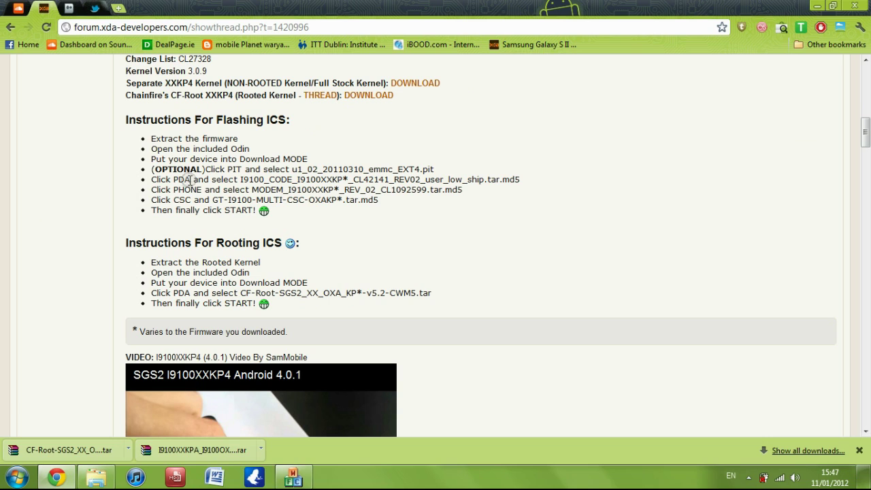
{"action": "left_click", "coordinate": [293, 478]}
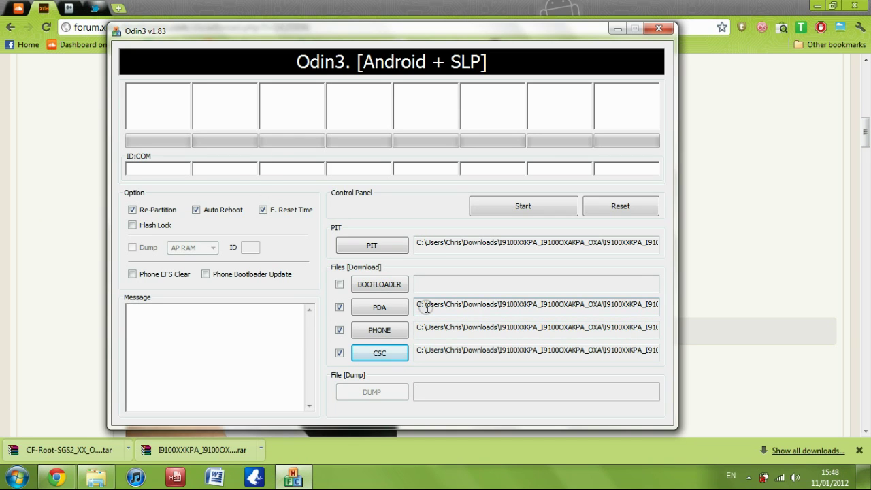
{"action": "left_click_drag", "start_coordinate": [427, 307], "coordinate": [681, 307]}
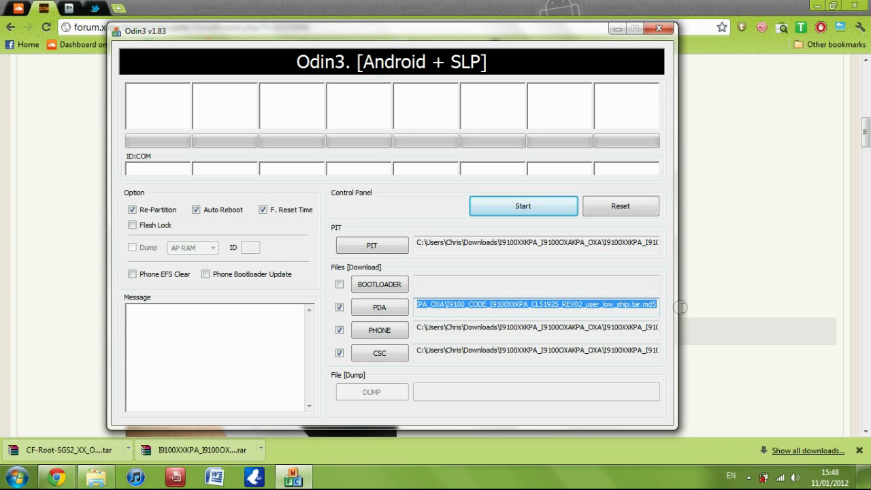
{"action": "left_click", "coordinate": [447, 285]}
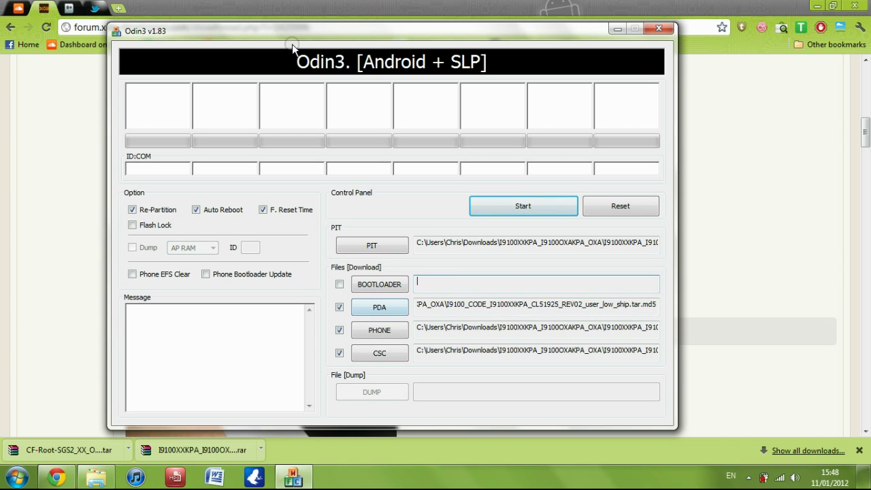
Reposition Odin, minimize the browser behind it and start flashing the loaded firmware to the connected phone.
{"action": "mouse_move", "coordinate": [292, 36]}
{"action": "left_mouse_down"}
{"action": "mouse_move", "coordinate": [603, 46]}
{"action": "mouse_move", "coordinate": [507, 31]}
{"action": "mouse_move", "coordinate": [304, 29]}
{"action": "left_mouse_up"}
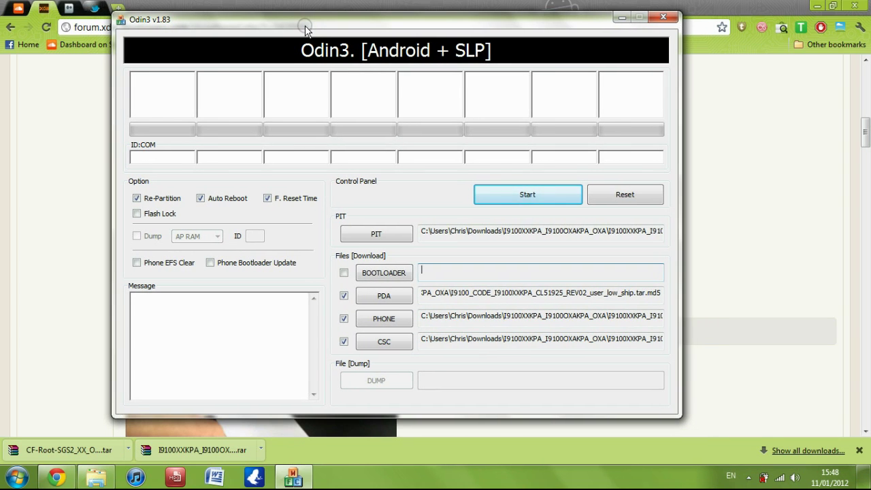
{"action": "left_click", "coordinate": [816, 6]}
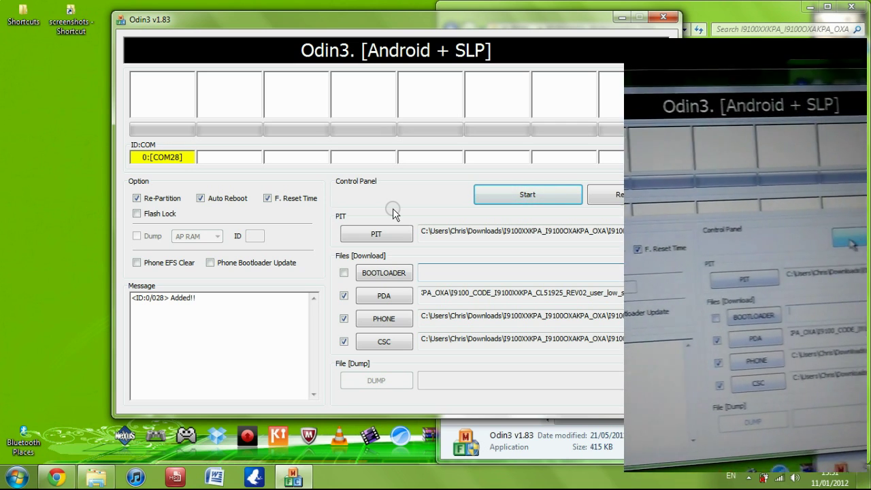
{"action": "left_click", "coordinate": [493, 196]}
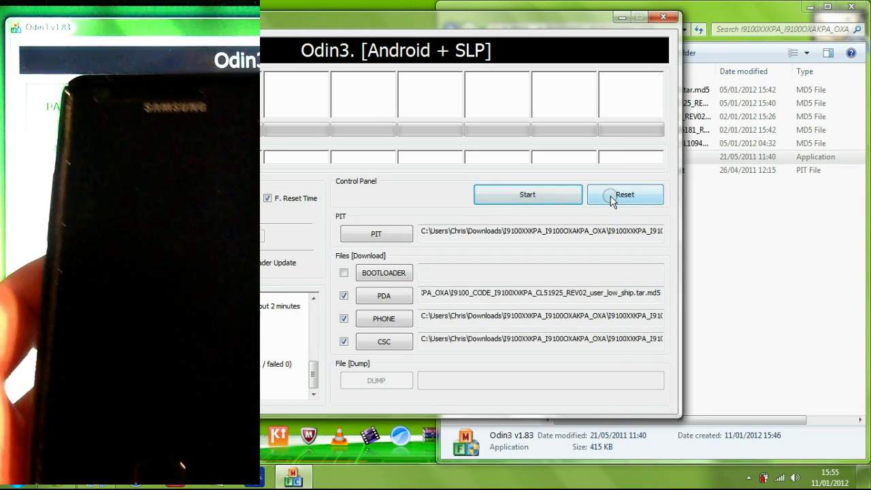
Reset Odin and look for the root PDA file in the extracted CF-Root-SGS2_XX_OXA_KPA-v5.2-CWM5 folder, returning to Downloads.
{"action": "left_click", "coordinate": [614, 196]}
{"action": "left_click", "coordinate": [372, 296]}
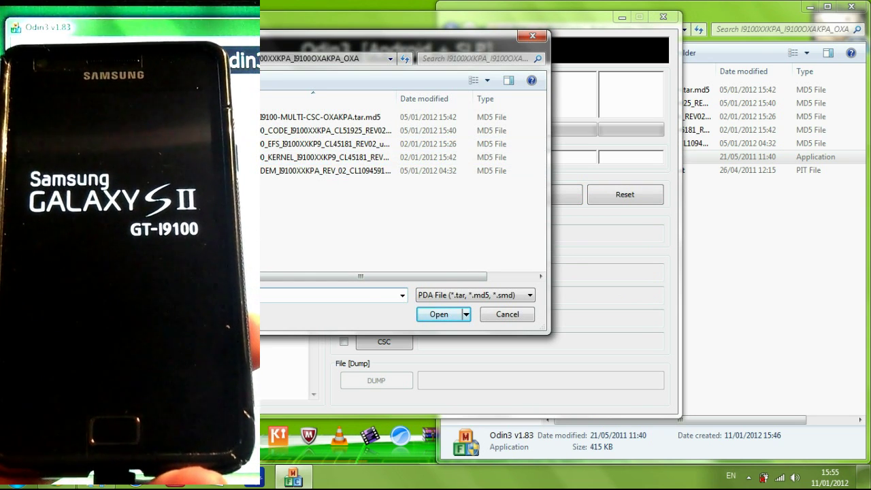
{"action": "key", "text": "alt+Up"}
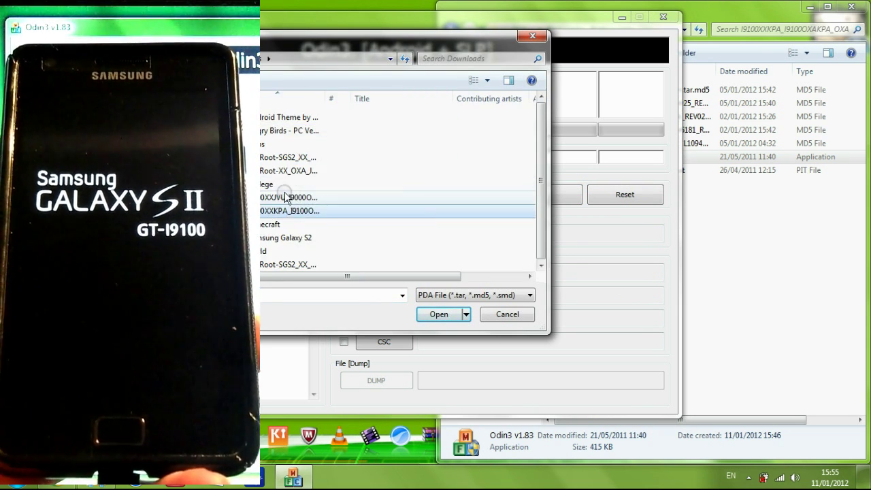
{"action": "double_click", "coordinate": [289, 153]}
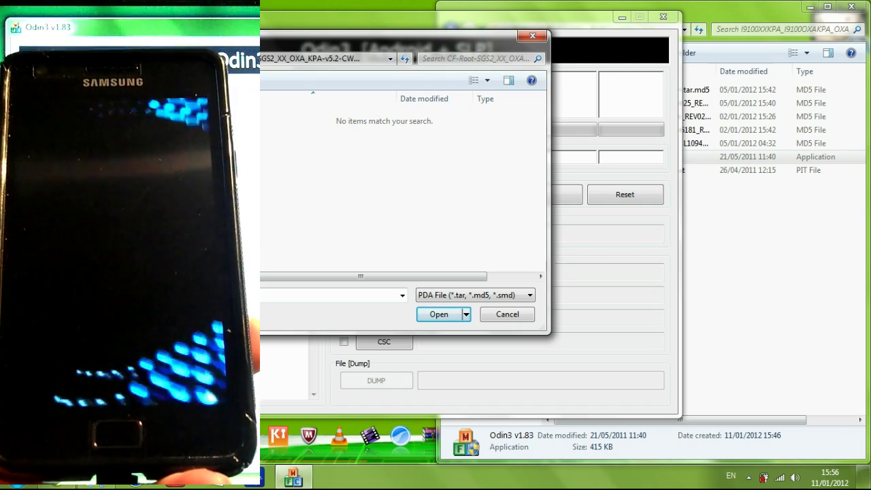
{"action": "key", "text": "alt+Up"}
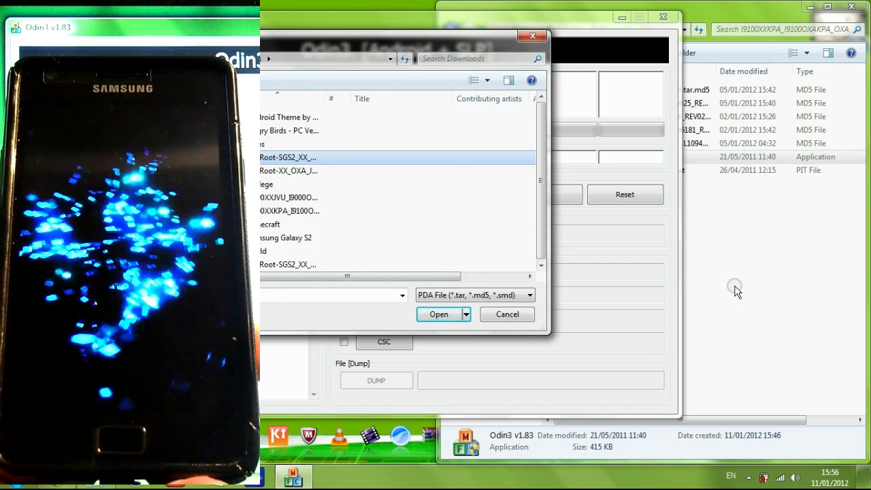
Inspect the contents of the CF-Root-SGS2_XX_OXA_KPA-v5.2-CWM5 folder from Downloads in Windows Explorer, returning to Downloads.
{"action": "left_click", "coordinate": [752, 231]}
{"action": "left_click", "coordinate": [491, 102]}
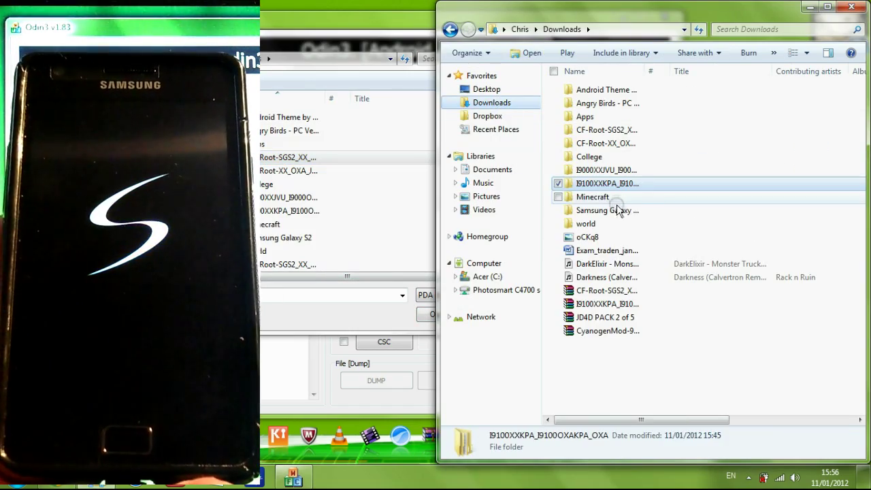
{"action": "double_click", "coordinate": [603, 133]}
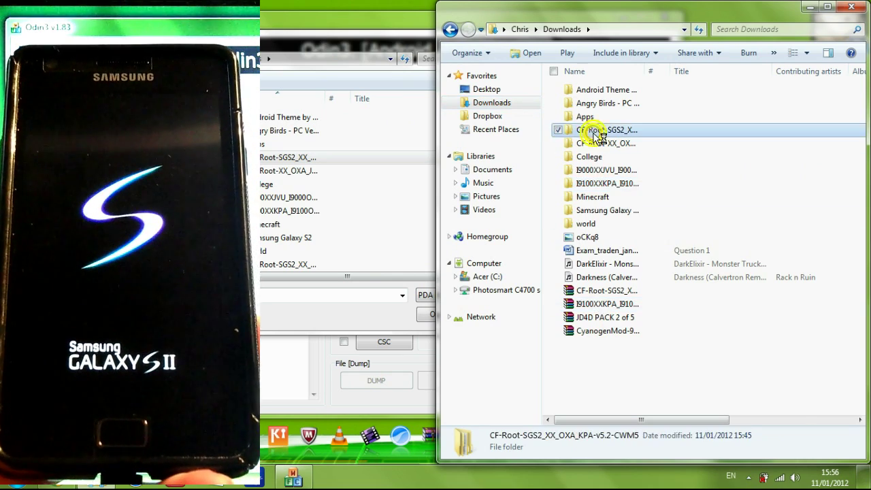
{"action": "left_click", "coordinate": [450, 29]}
Load the CF-Root-SGS2_XX_OXA_KPA-v5.2-CWM5 archive from Downloads as Odin's PDA file and start flashing the rooted kernel.
{"action": "left_click", "coordinate": [397, 211]}
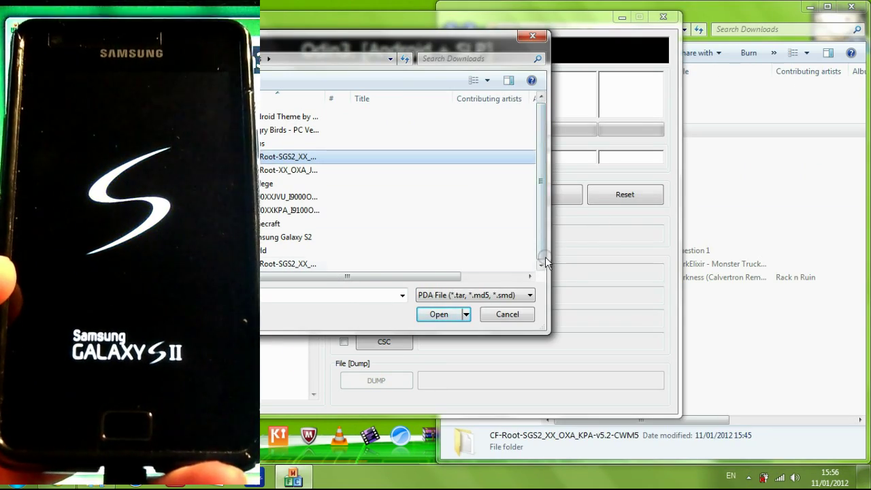
{"action": "left_click", "coordinate": [325, 266]}
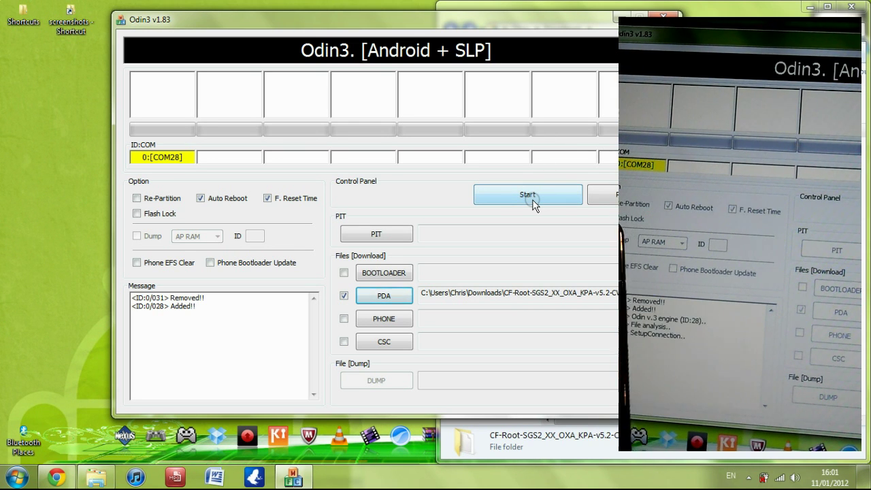
{"action": "left_click", "coordinate": [534, 200]}
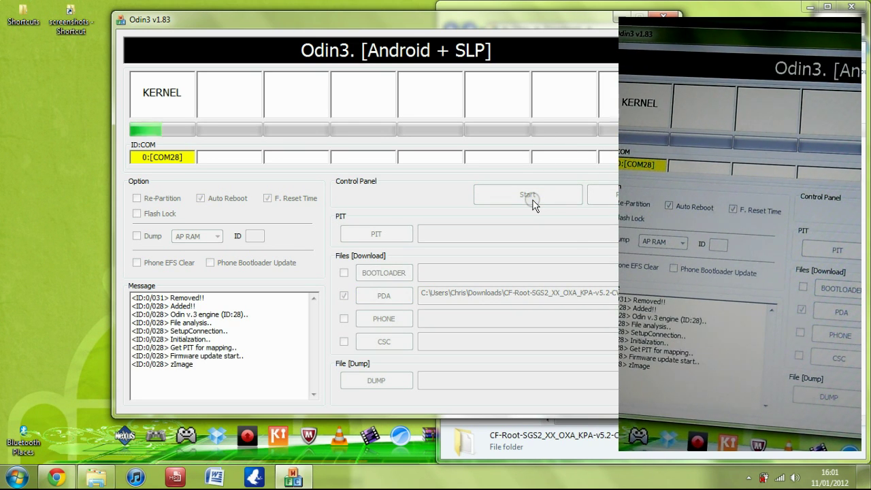